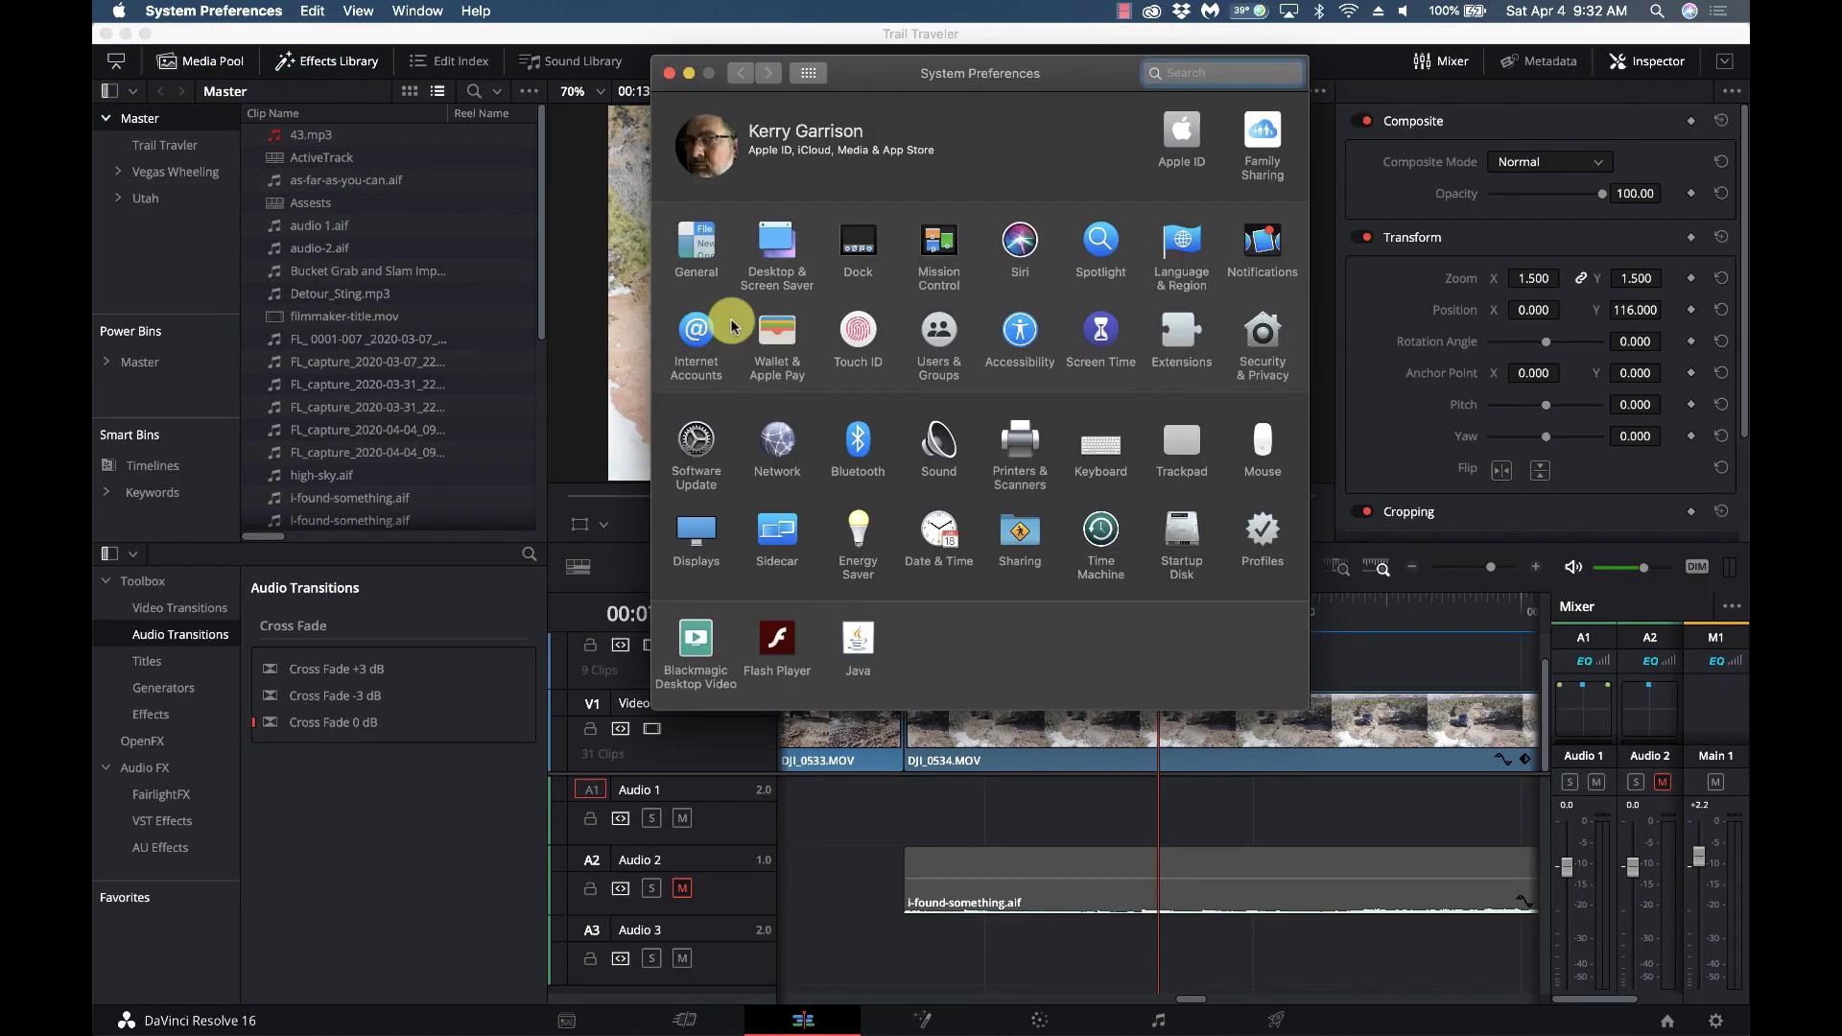
Step: Open Security & Privacy's Microphone list and confirm DaVinci Resolve has microphone access
{"action": "left_click", "coordinate": [1260, 348]}
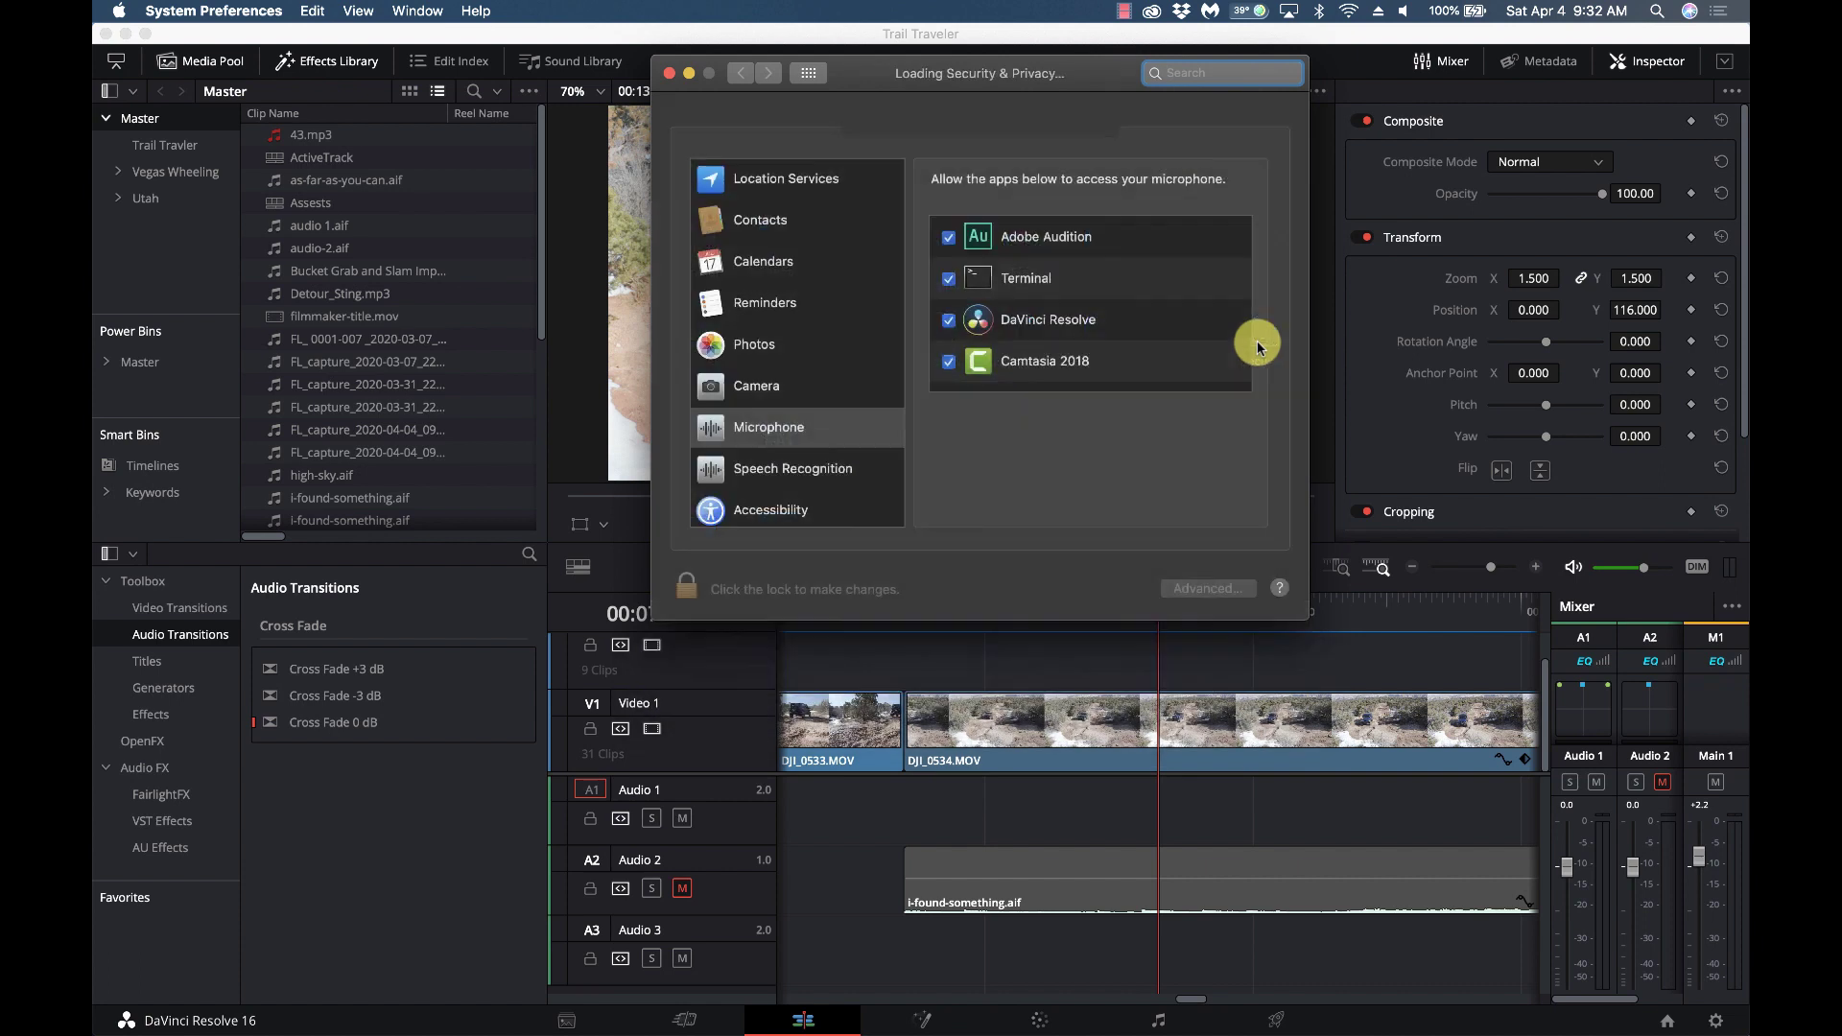
{"action": "left_click", "coordinate": [775, 428]}
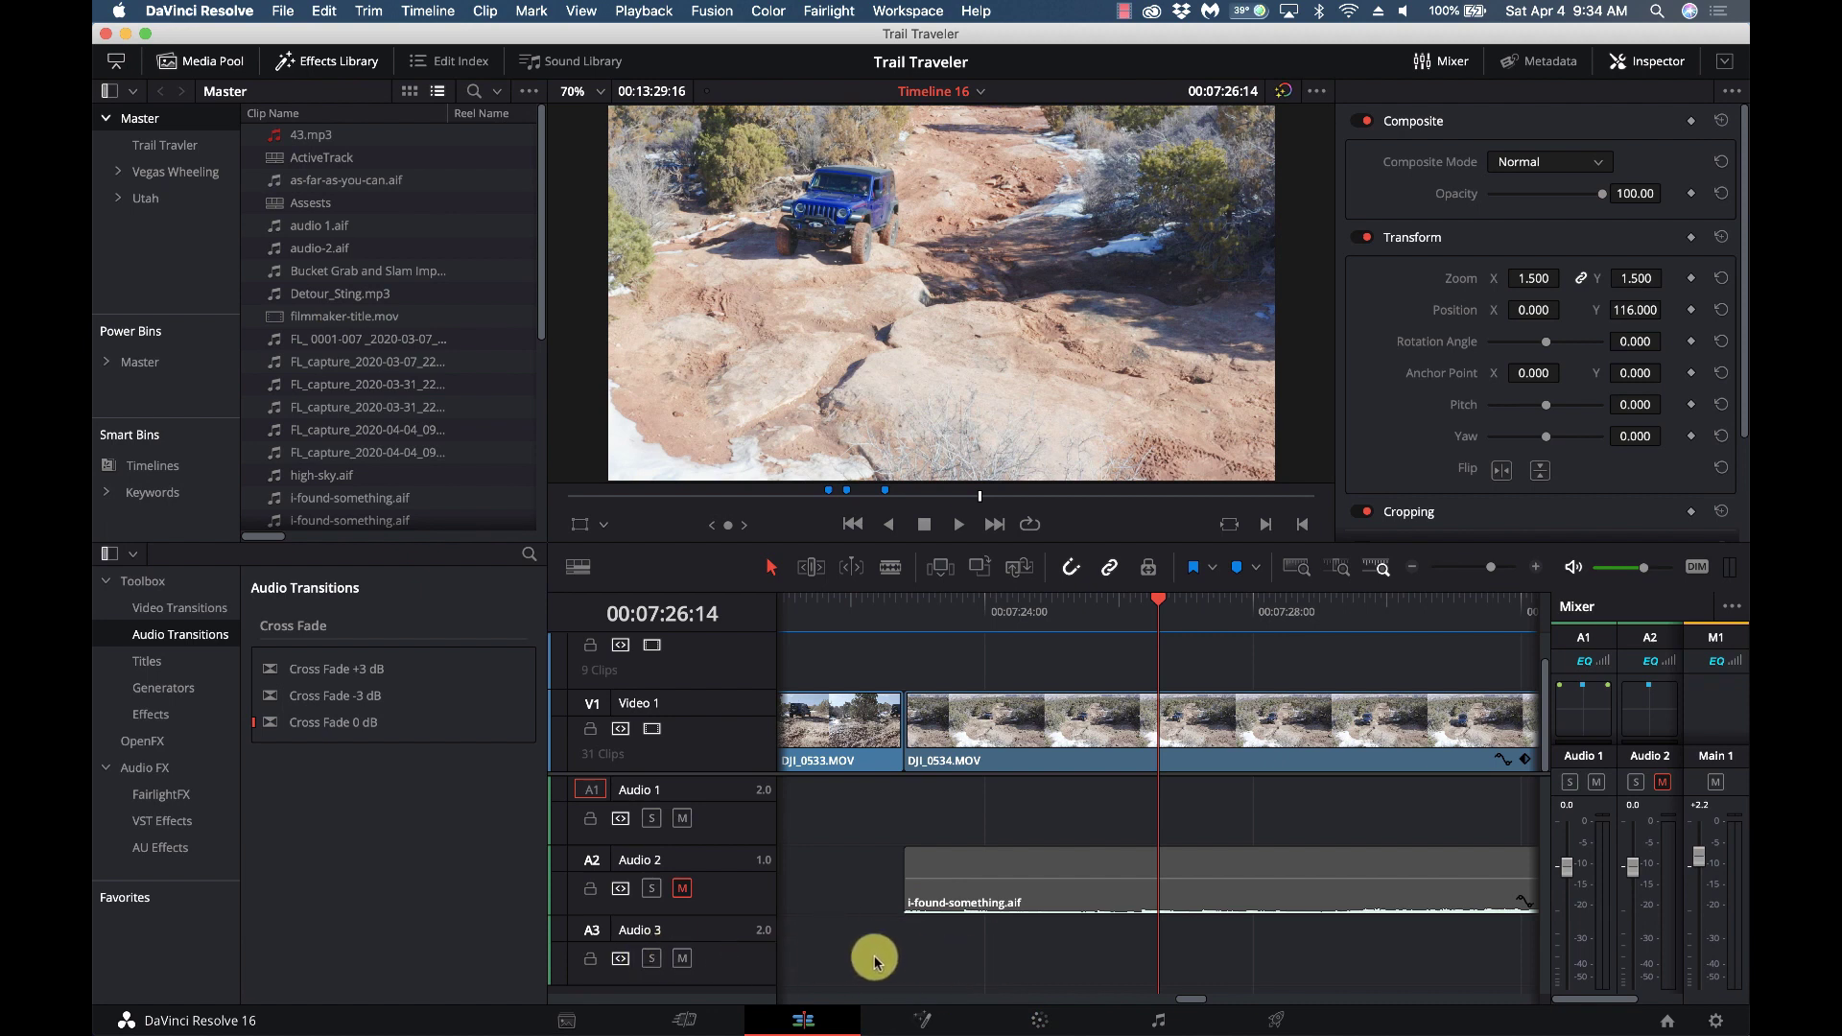
{"action": "right_click", "coordinate": [734, 939]}
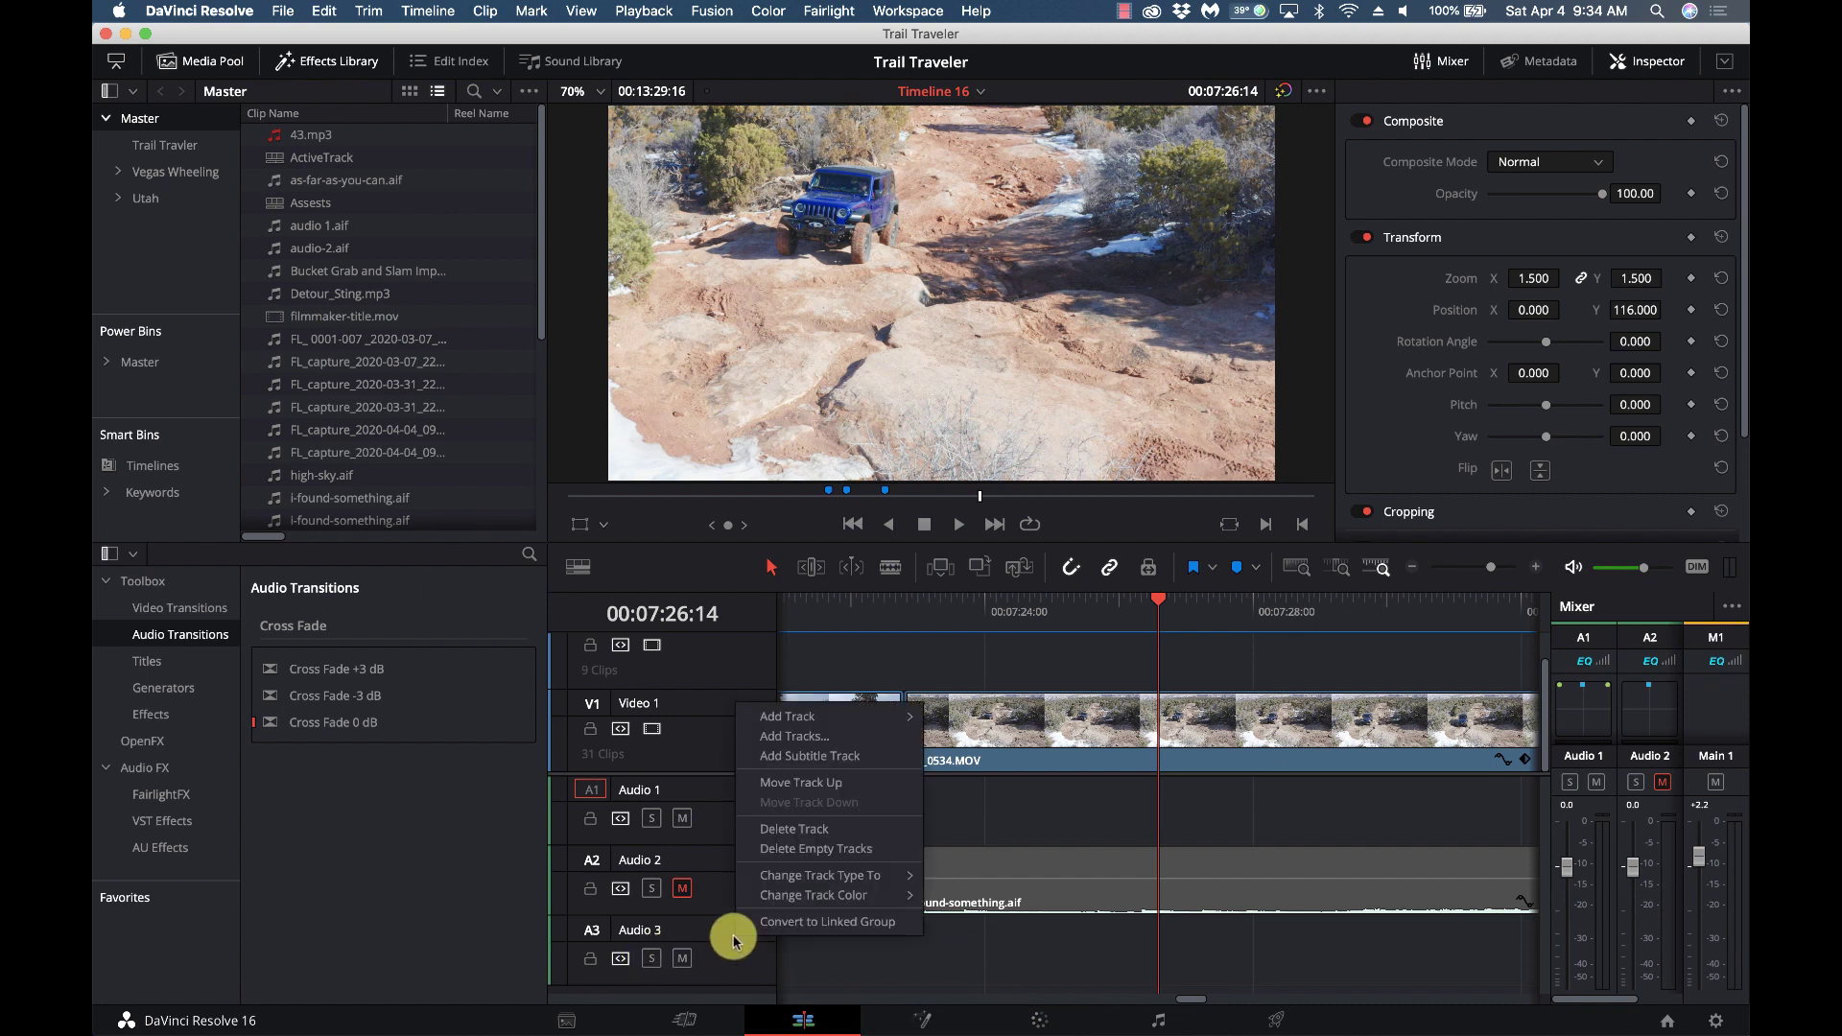
{"action": "mouse_move", "coordinate": [809, 726]}
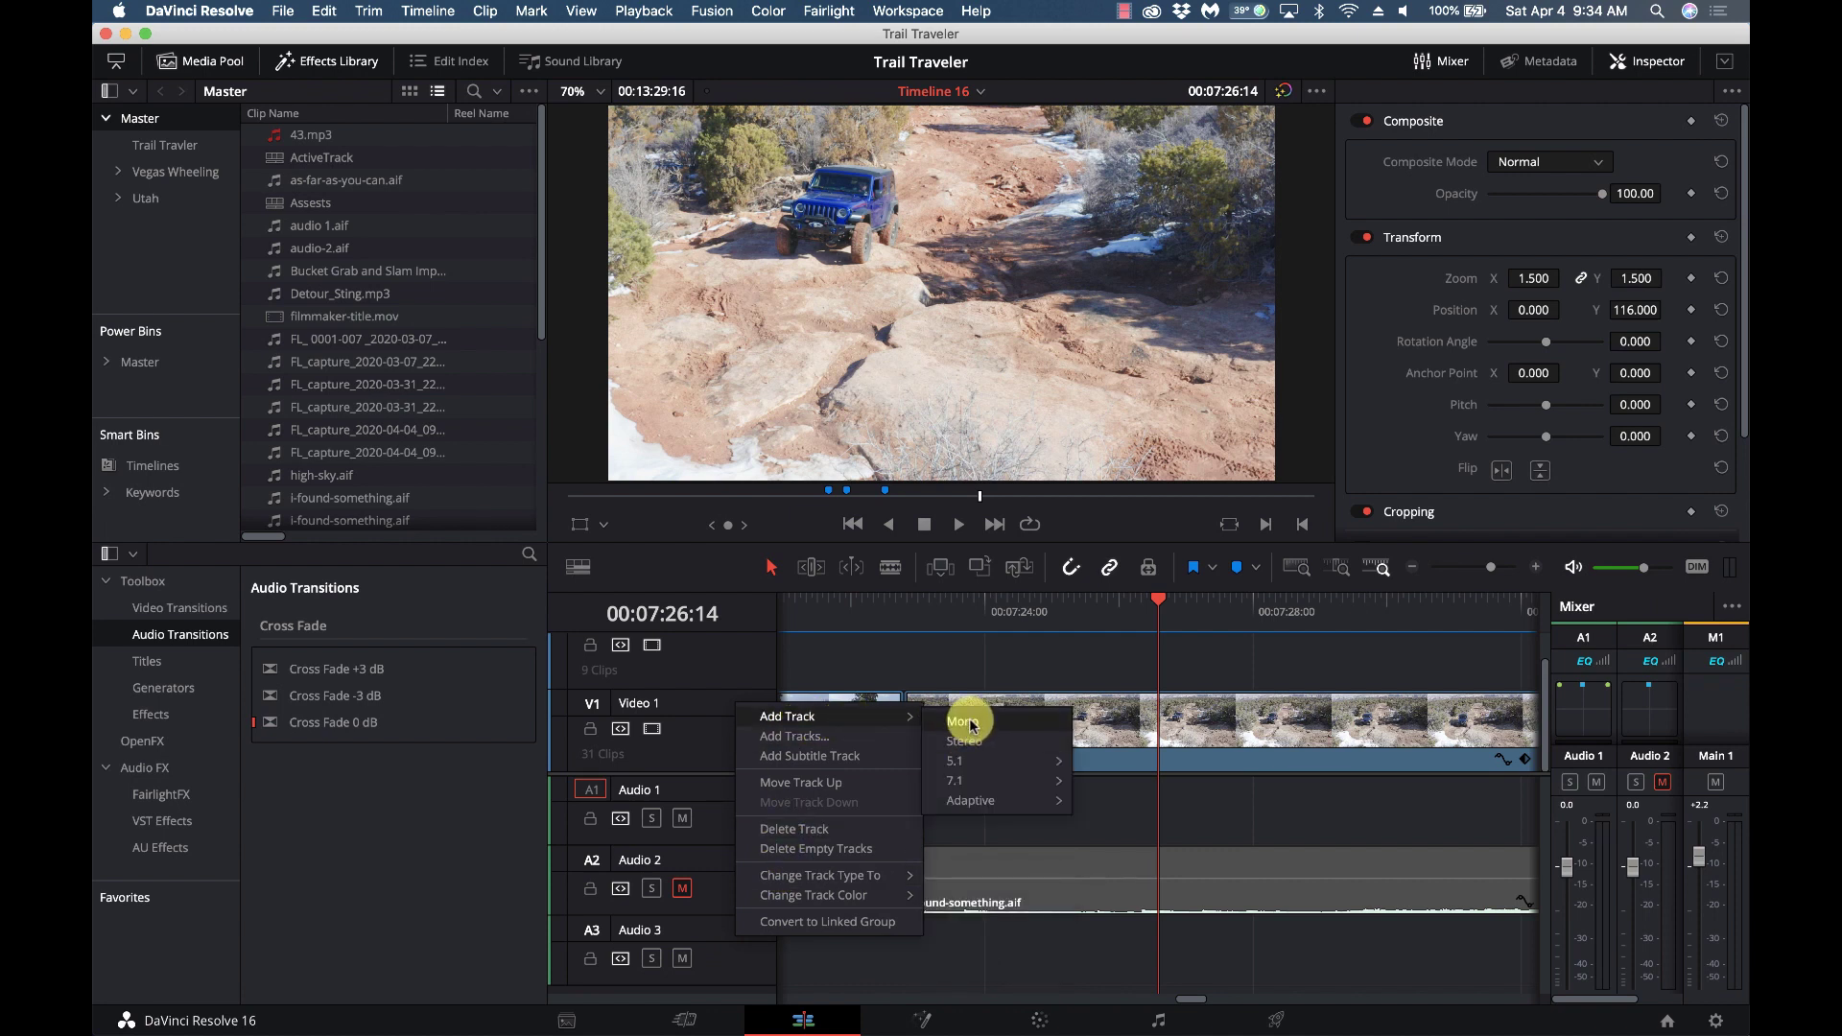
{"action": "left_click", "coordinate": [1053, 955]}
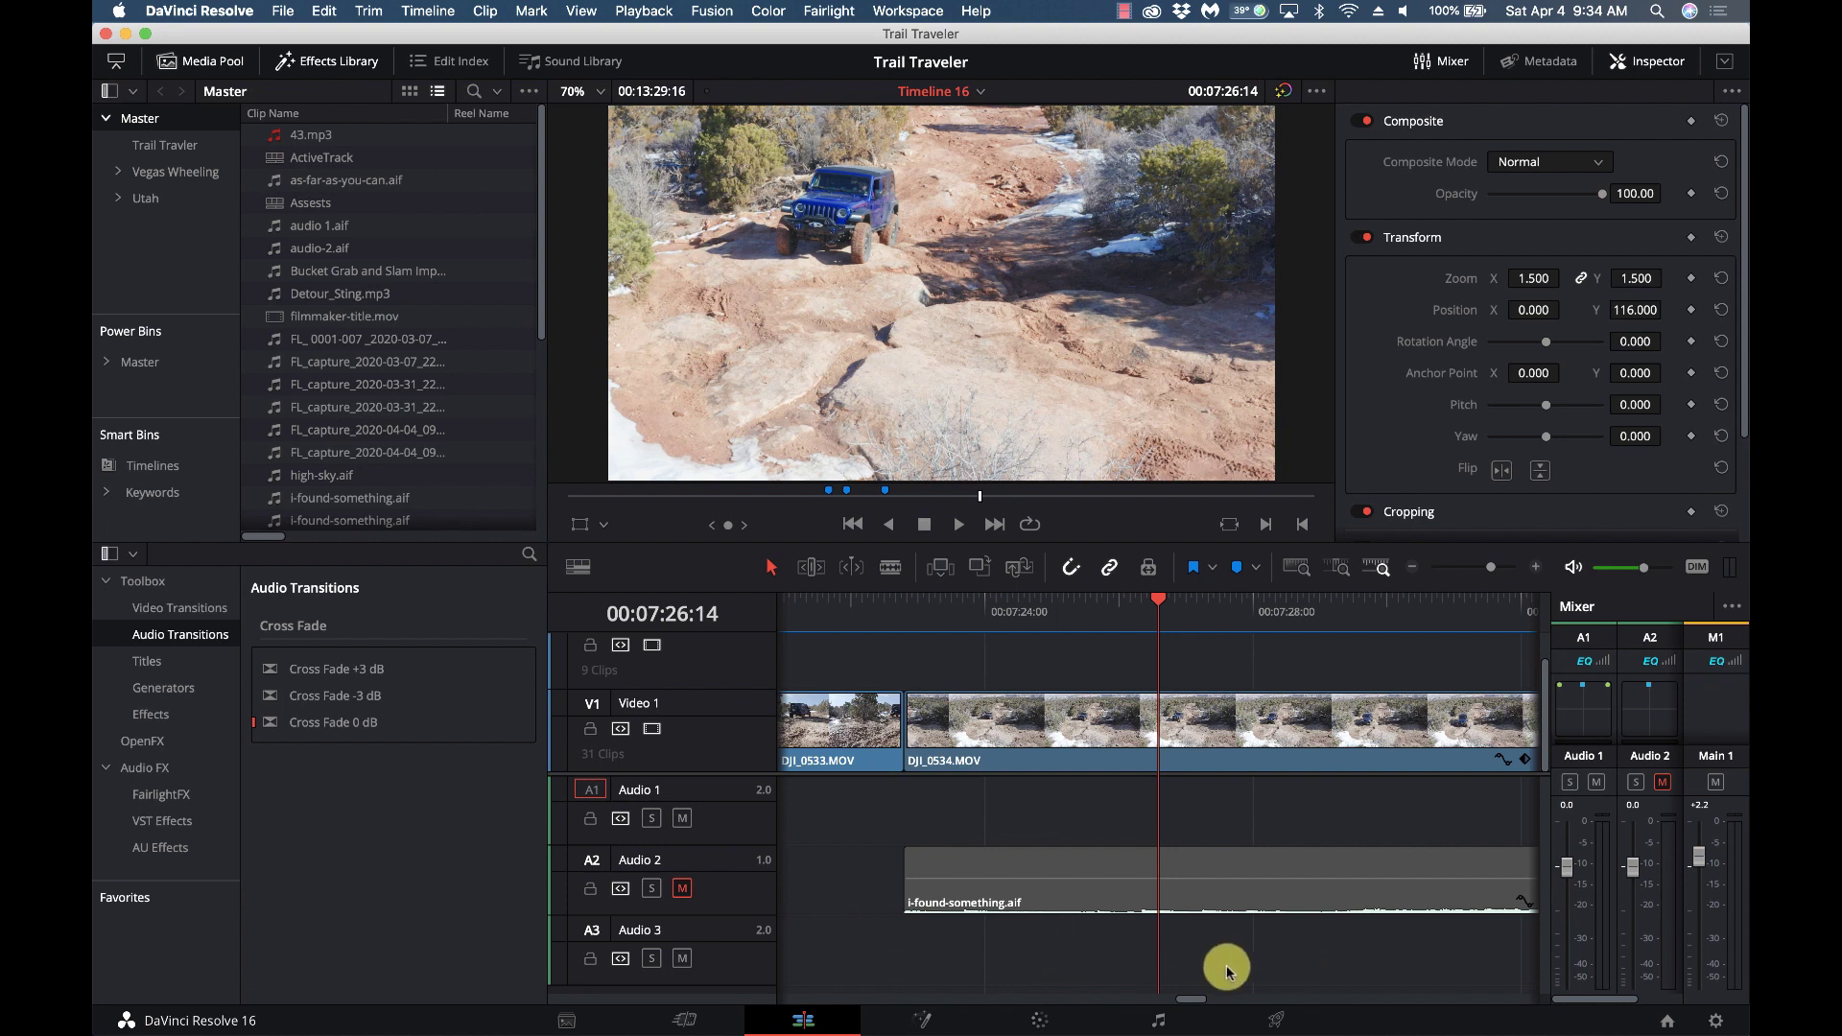
Step: Switch to the Fairlight page and bring up the ADR panel with Audio 3 as record track
{"action": "left_click", "coordinate": [1156, 1017]}
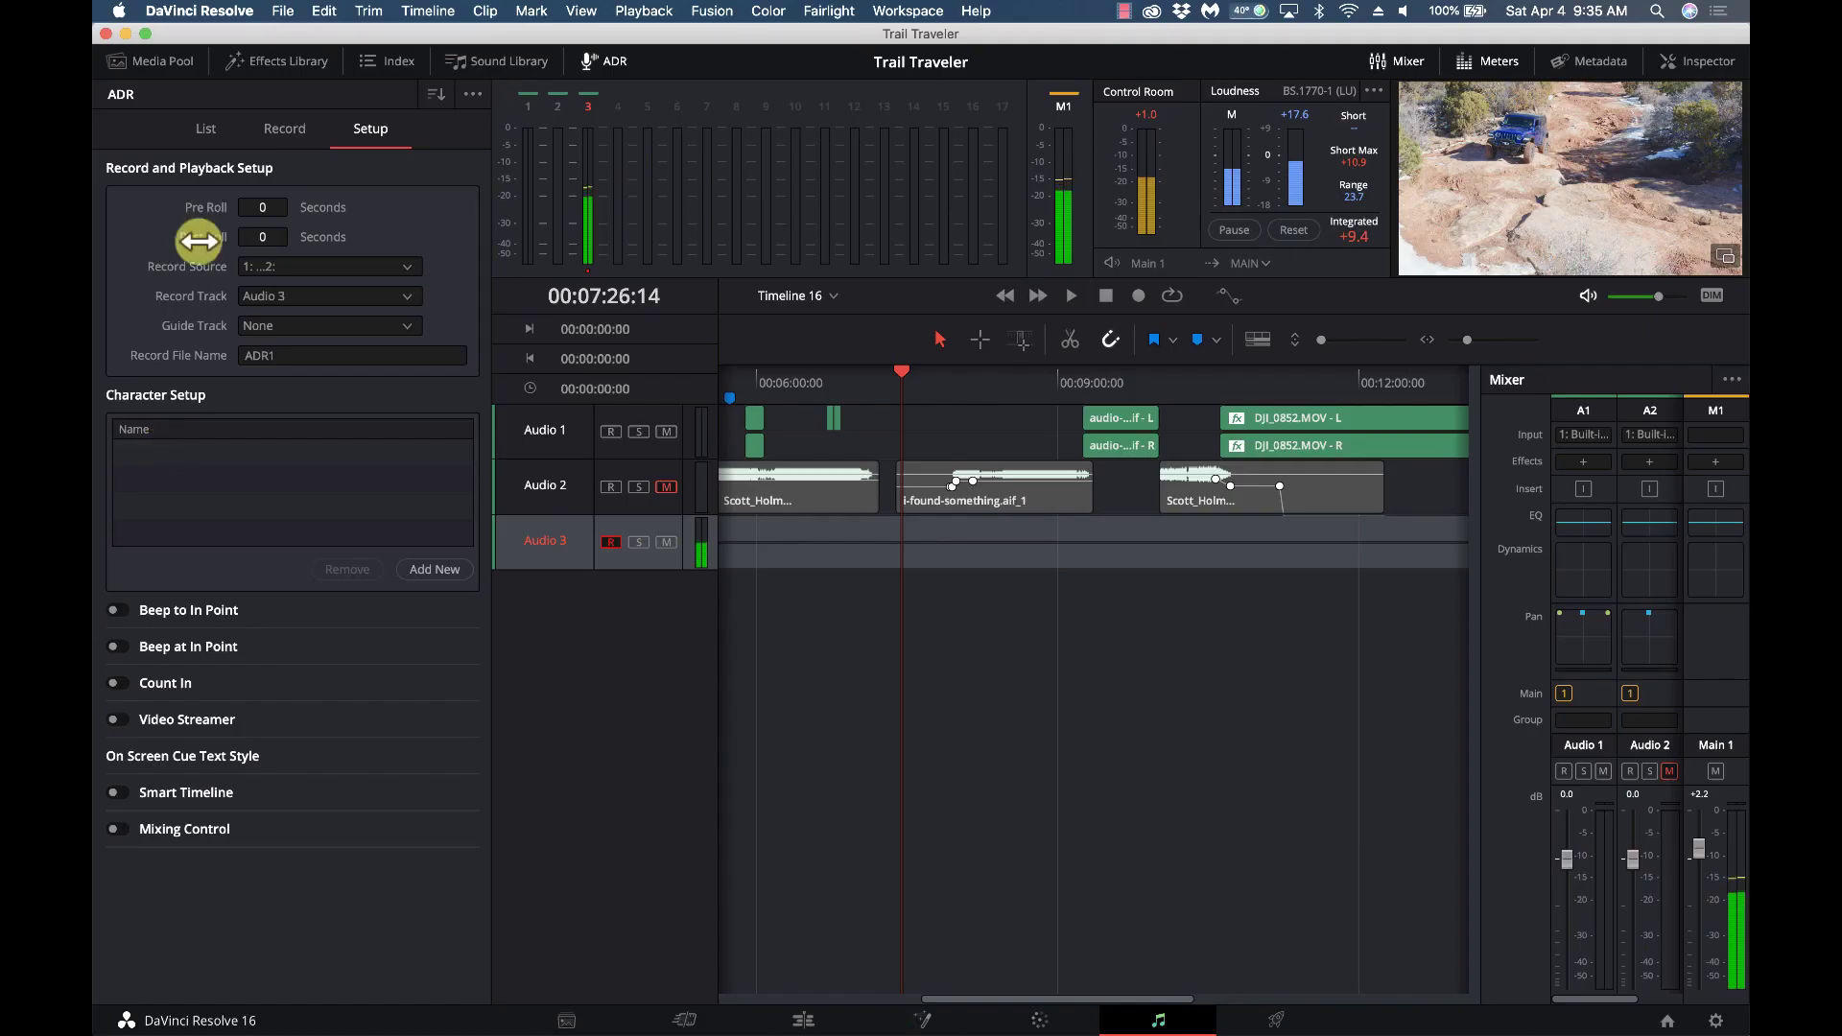
{"action": "left_click", "coordinate": [192, 128]}
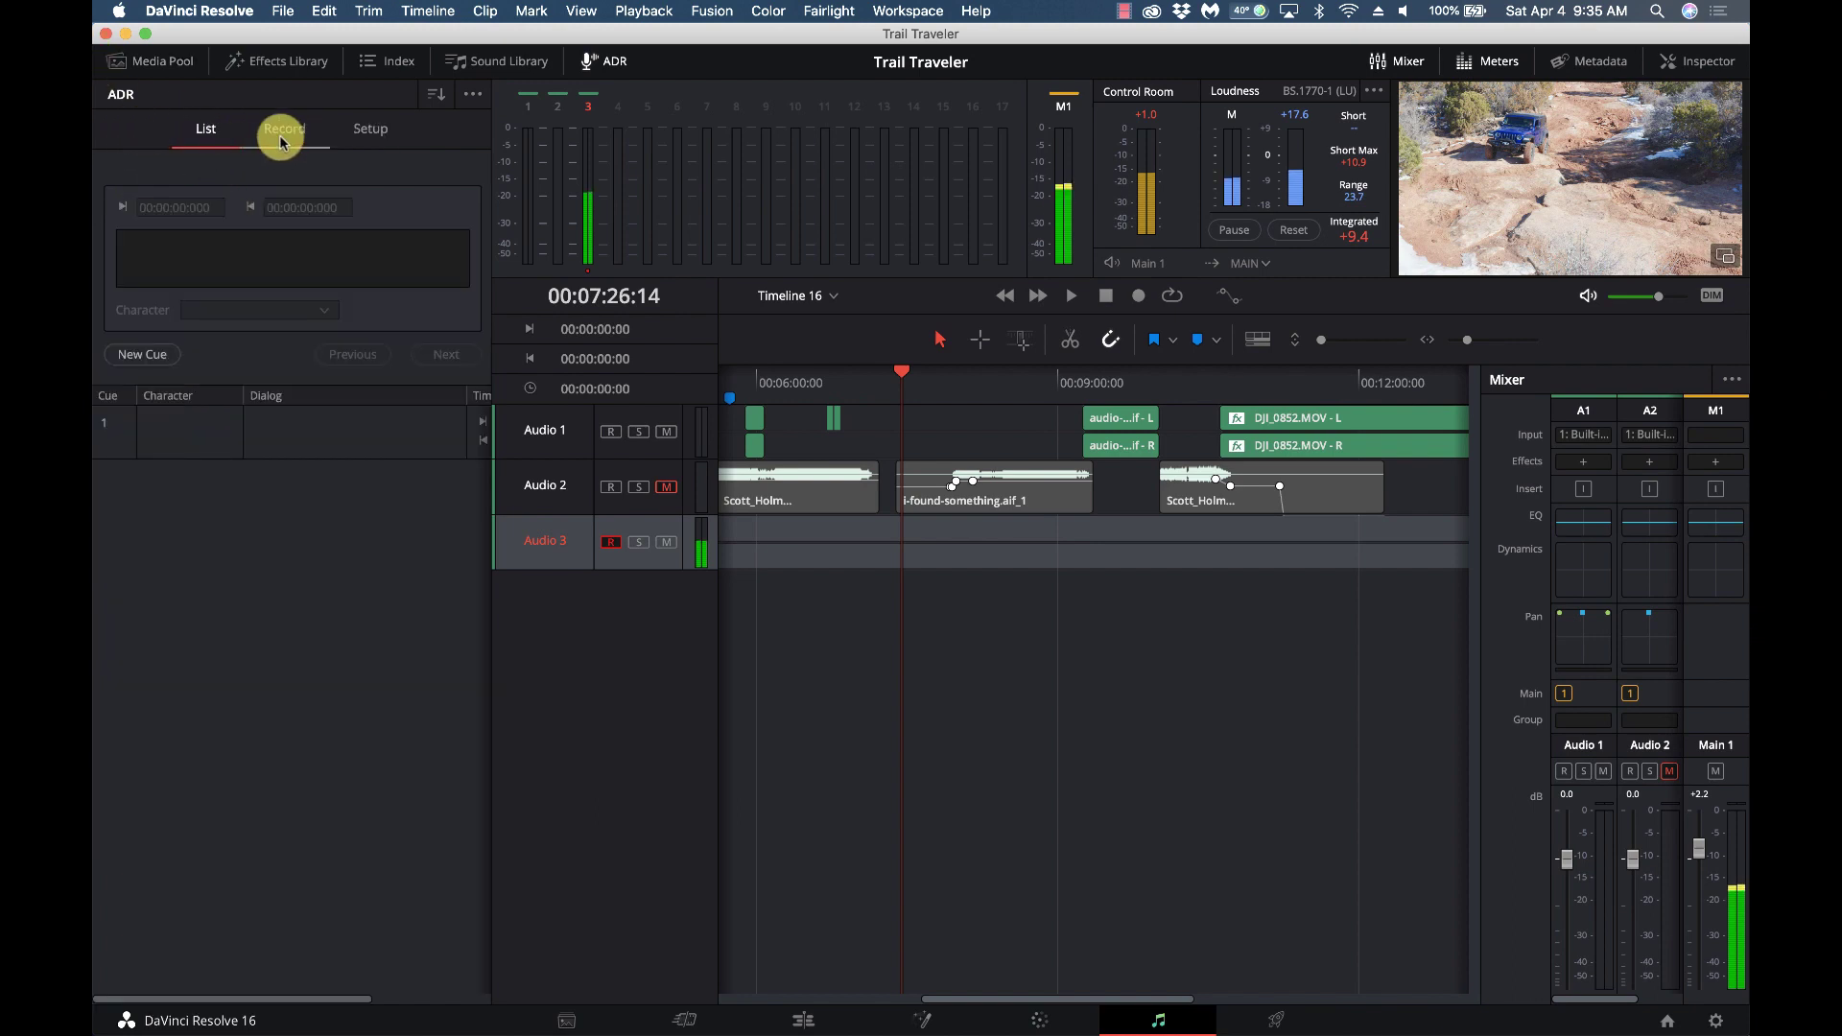
Step: In ADR Setup, set Record Source to None, keeping Record Track Audio 3 and file name ADR1
{"action": "left_click", "coordinate": [374, 142]}
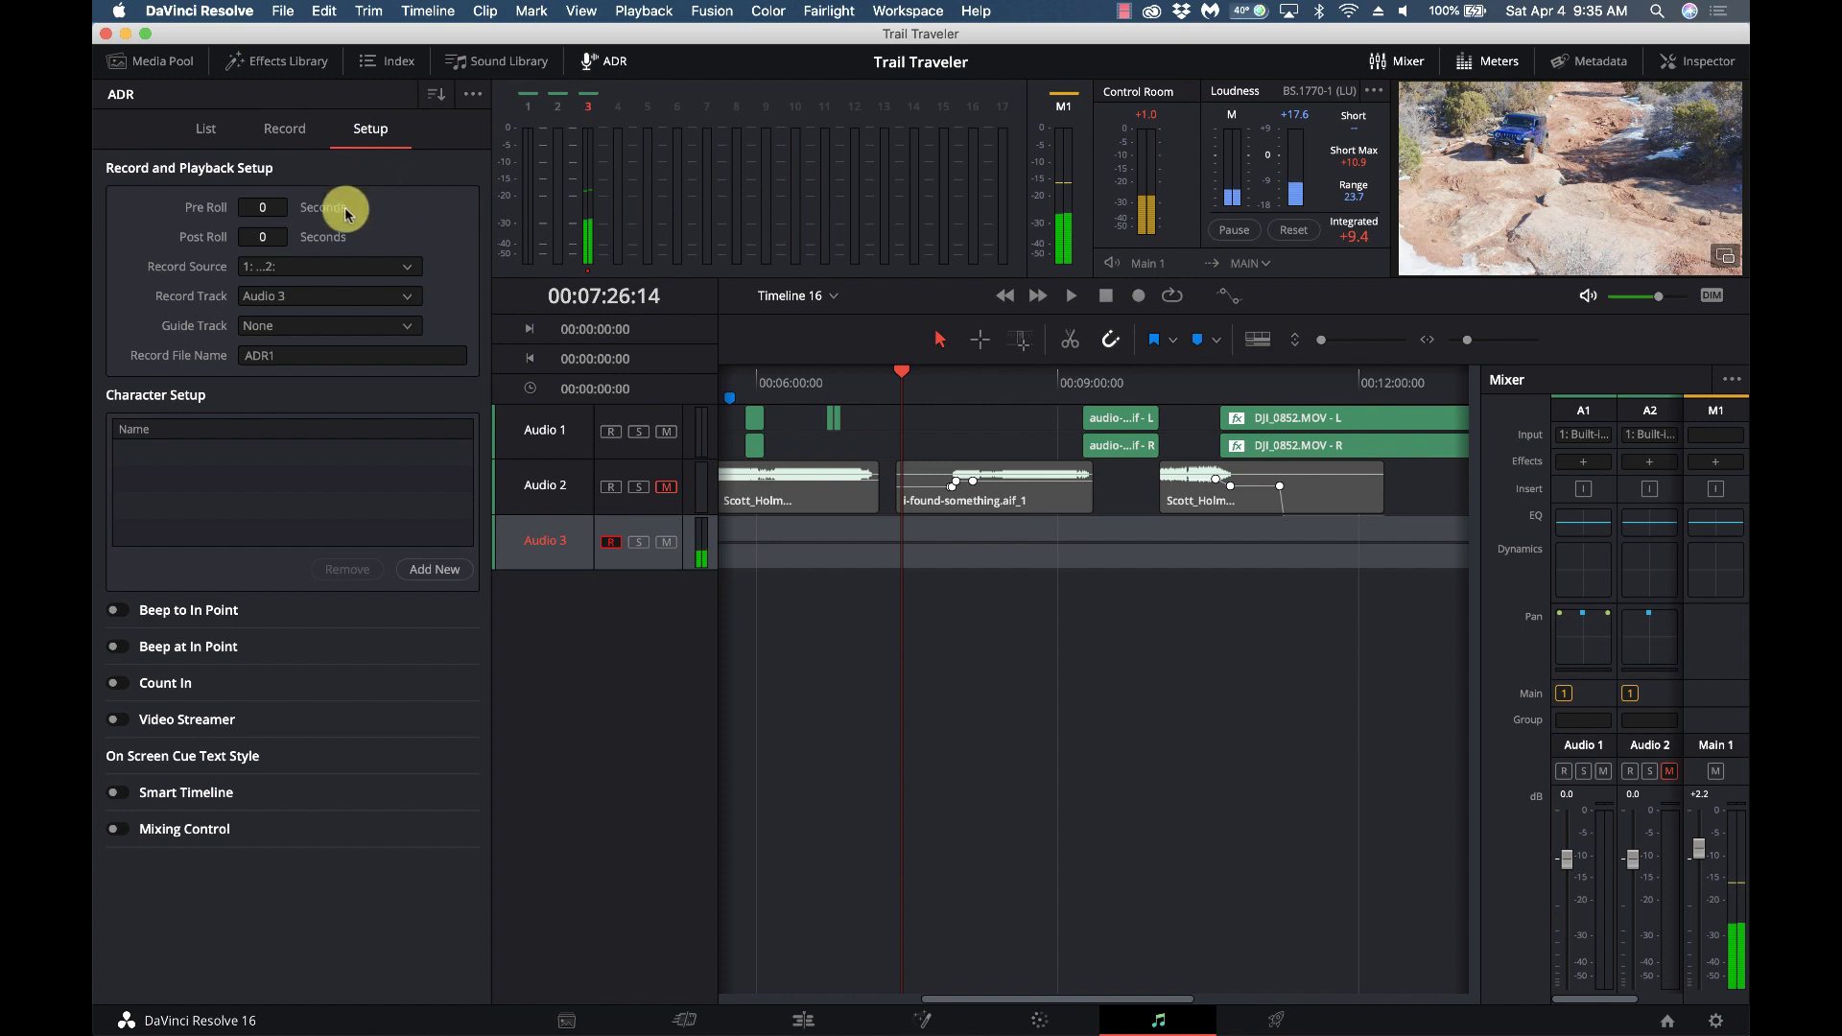
{"action": "left_click", "coordinate": [319, 276]}
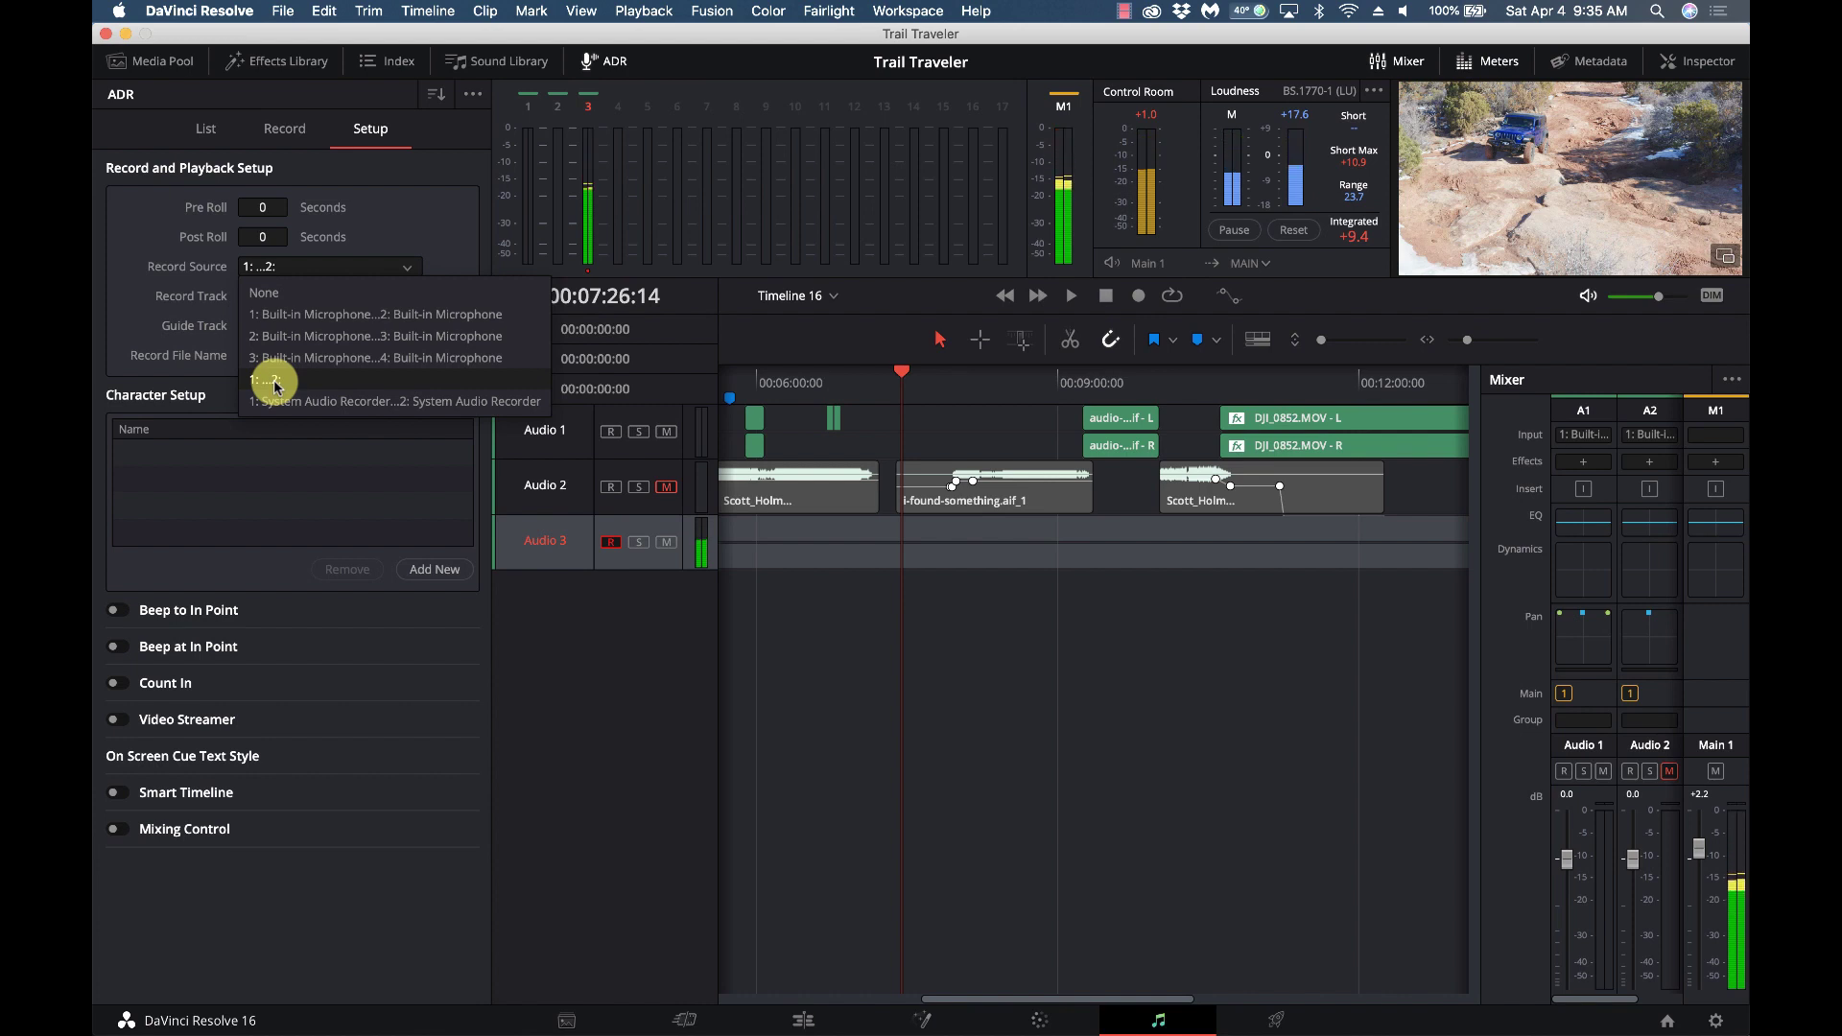
{"action": "left_click", "coordinate": [331, 291]}
{"action": "left_click", "coordinate": [310, 275]}
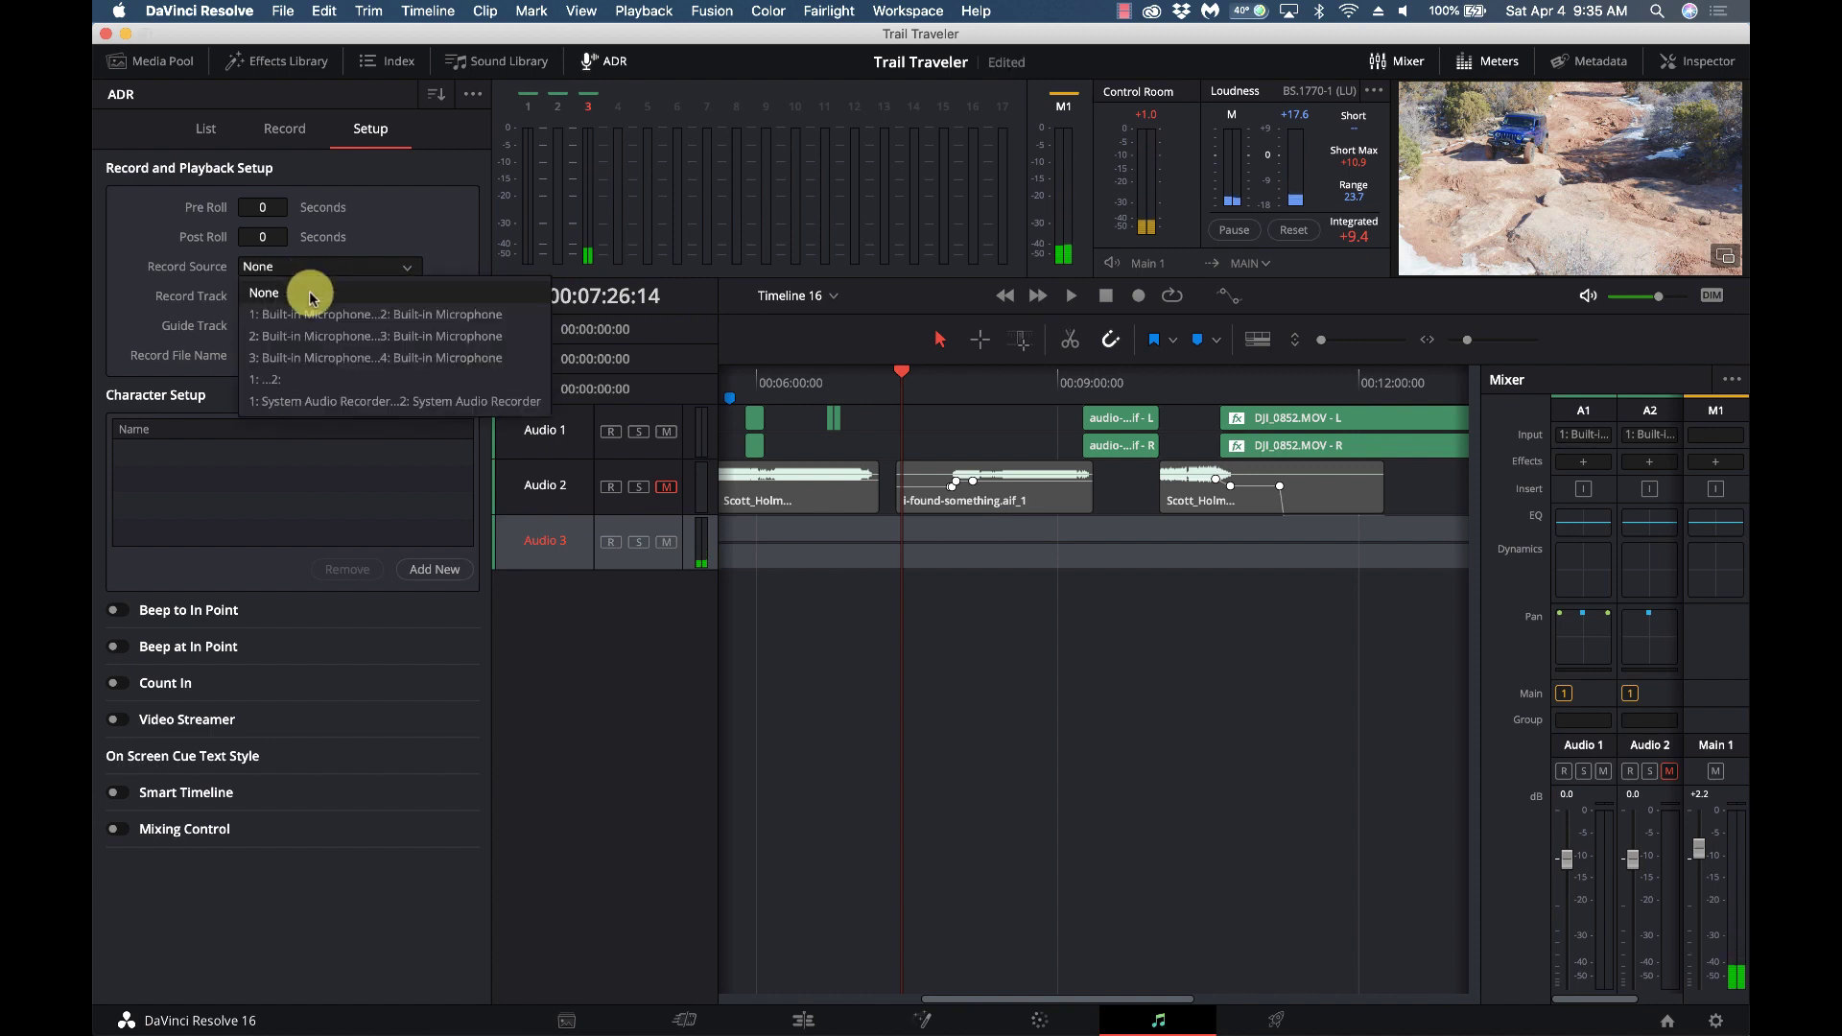
{"action": "key", "text": "Escape"}
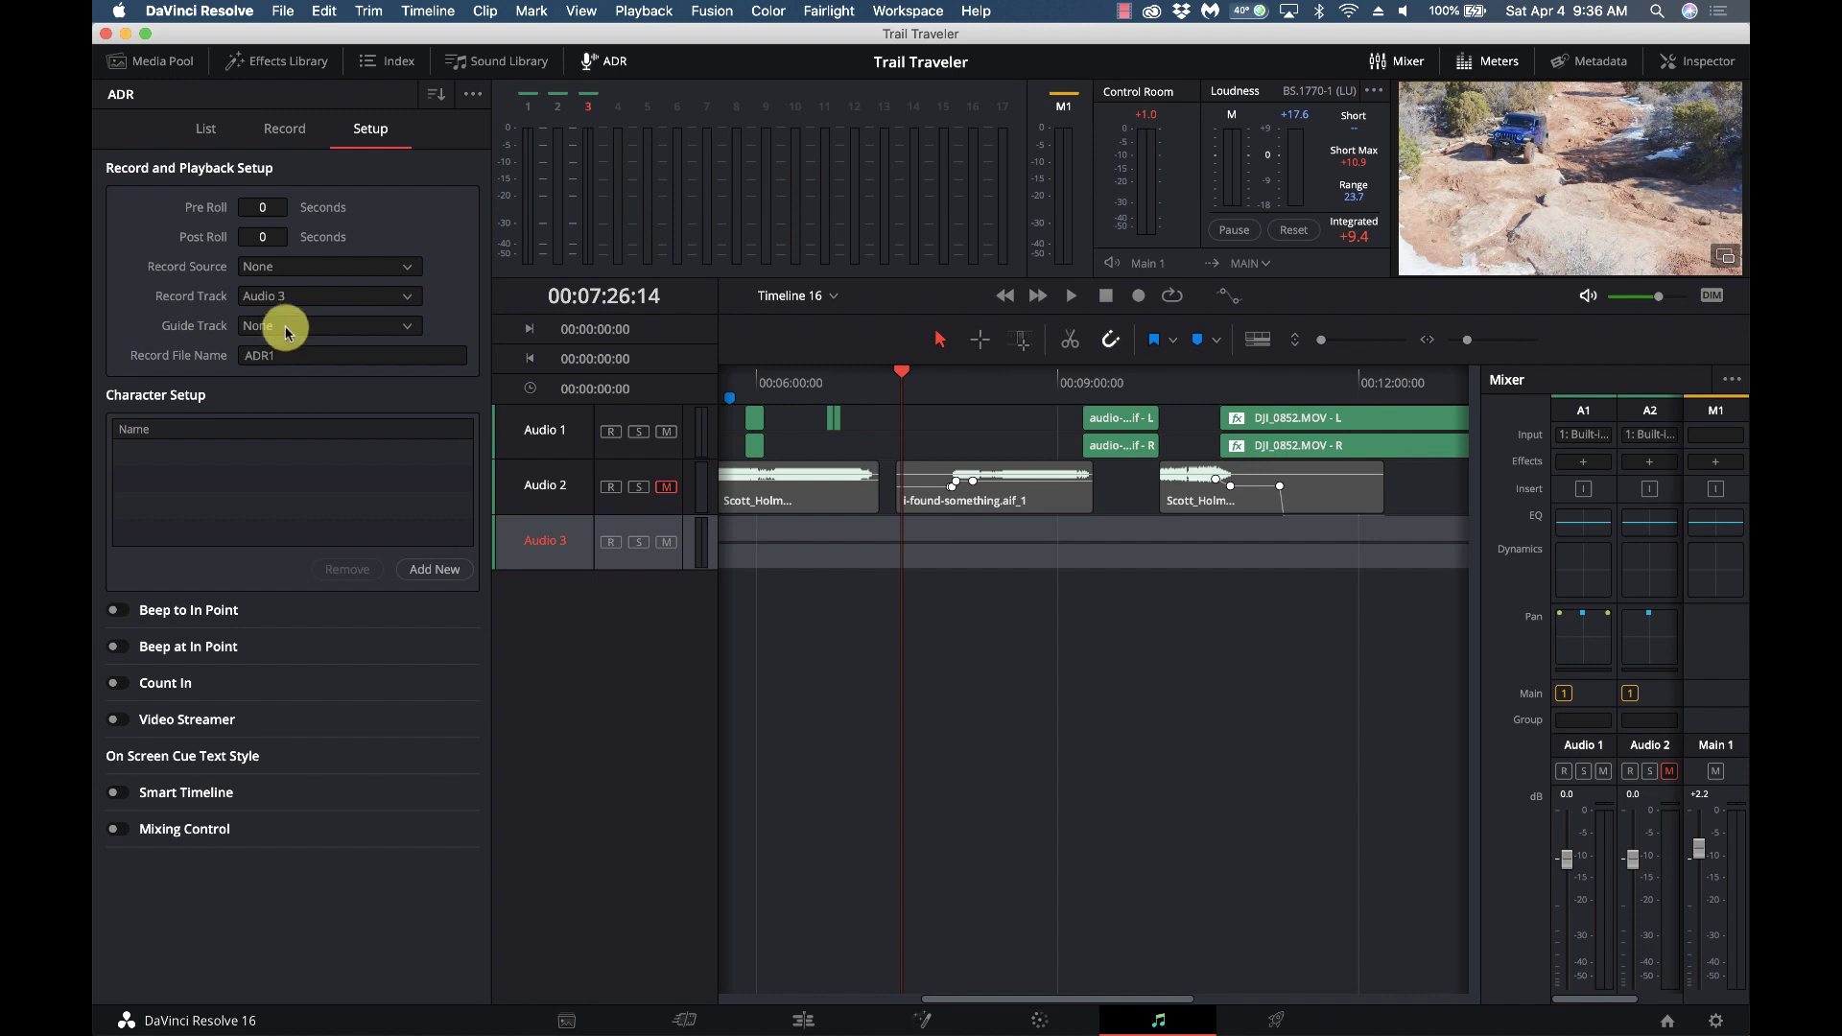
{"action": "left_click", "coordinate": [282, 355]}
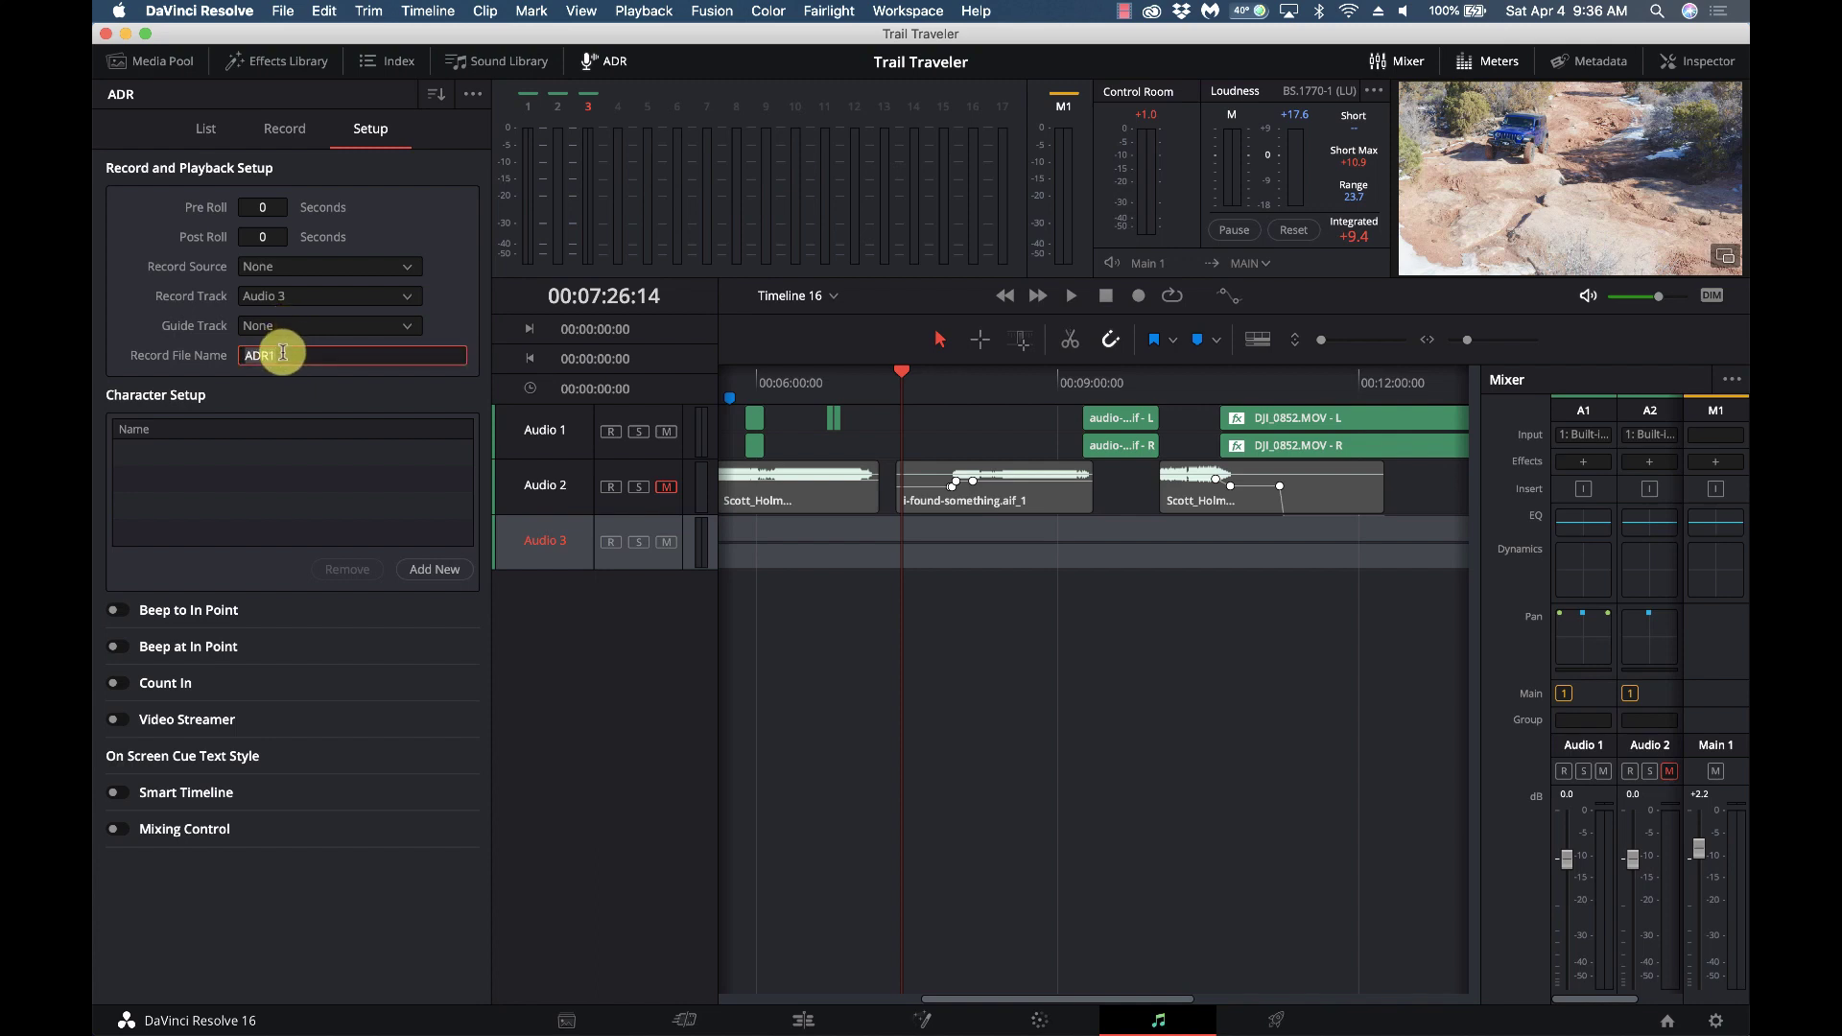
Step: Preview the audio and park the playhead at 00:07:22:19, the start of i-found-something.aif_1
{"action": "left_click", "coordinate": [137, 440]}
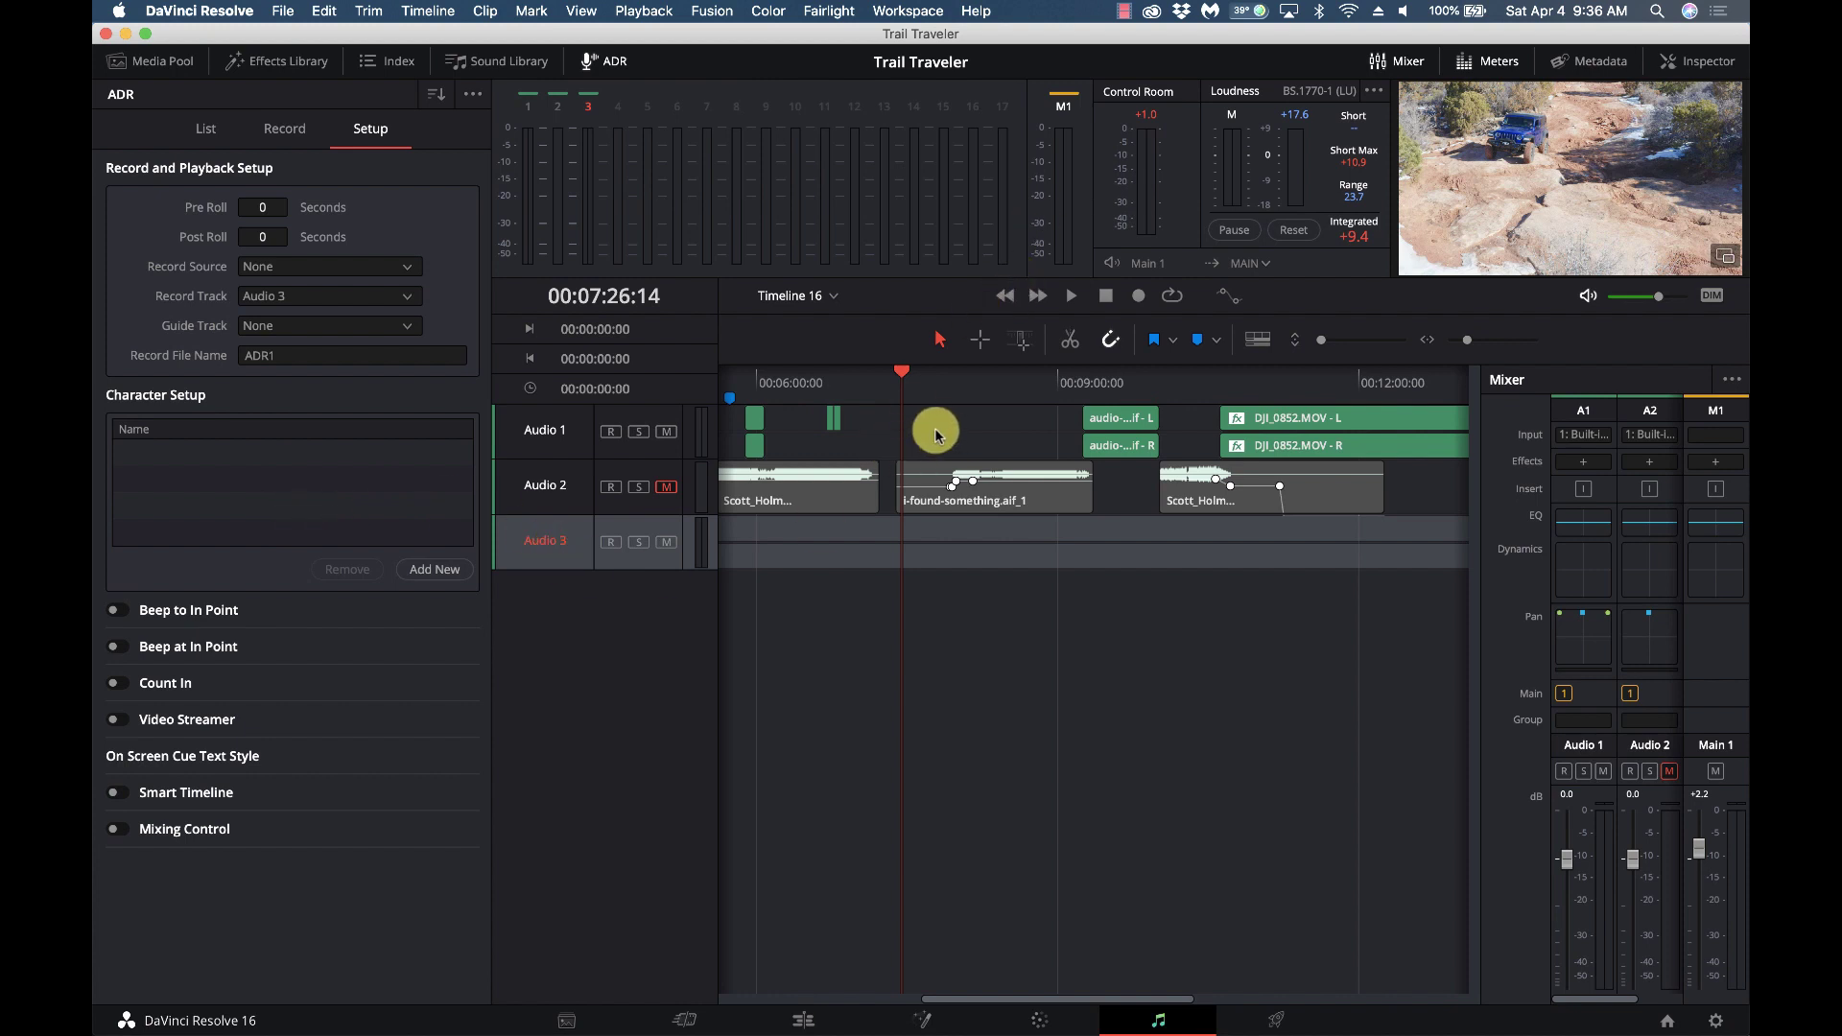
{"action": "left_click_drag", "start_coordinate": [884, 398], "coordinate": [885, 398]}
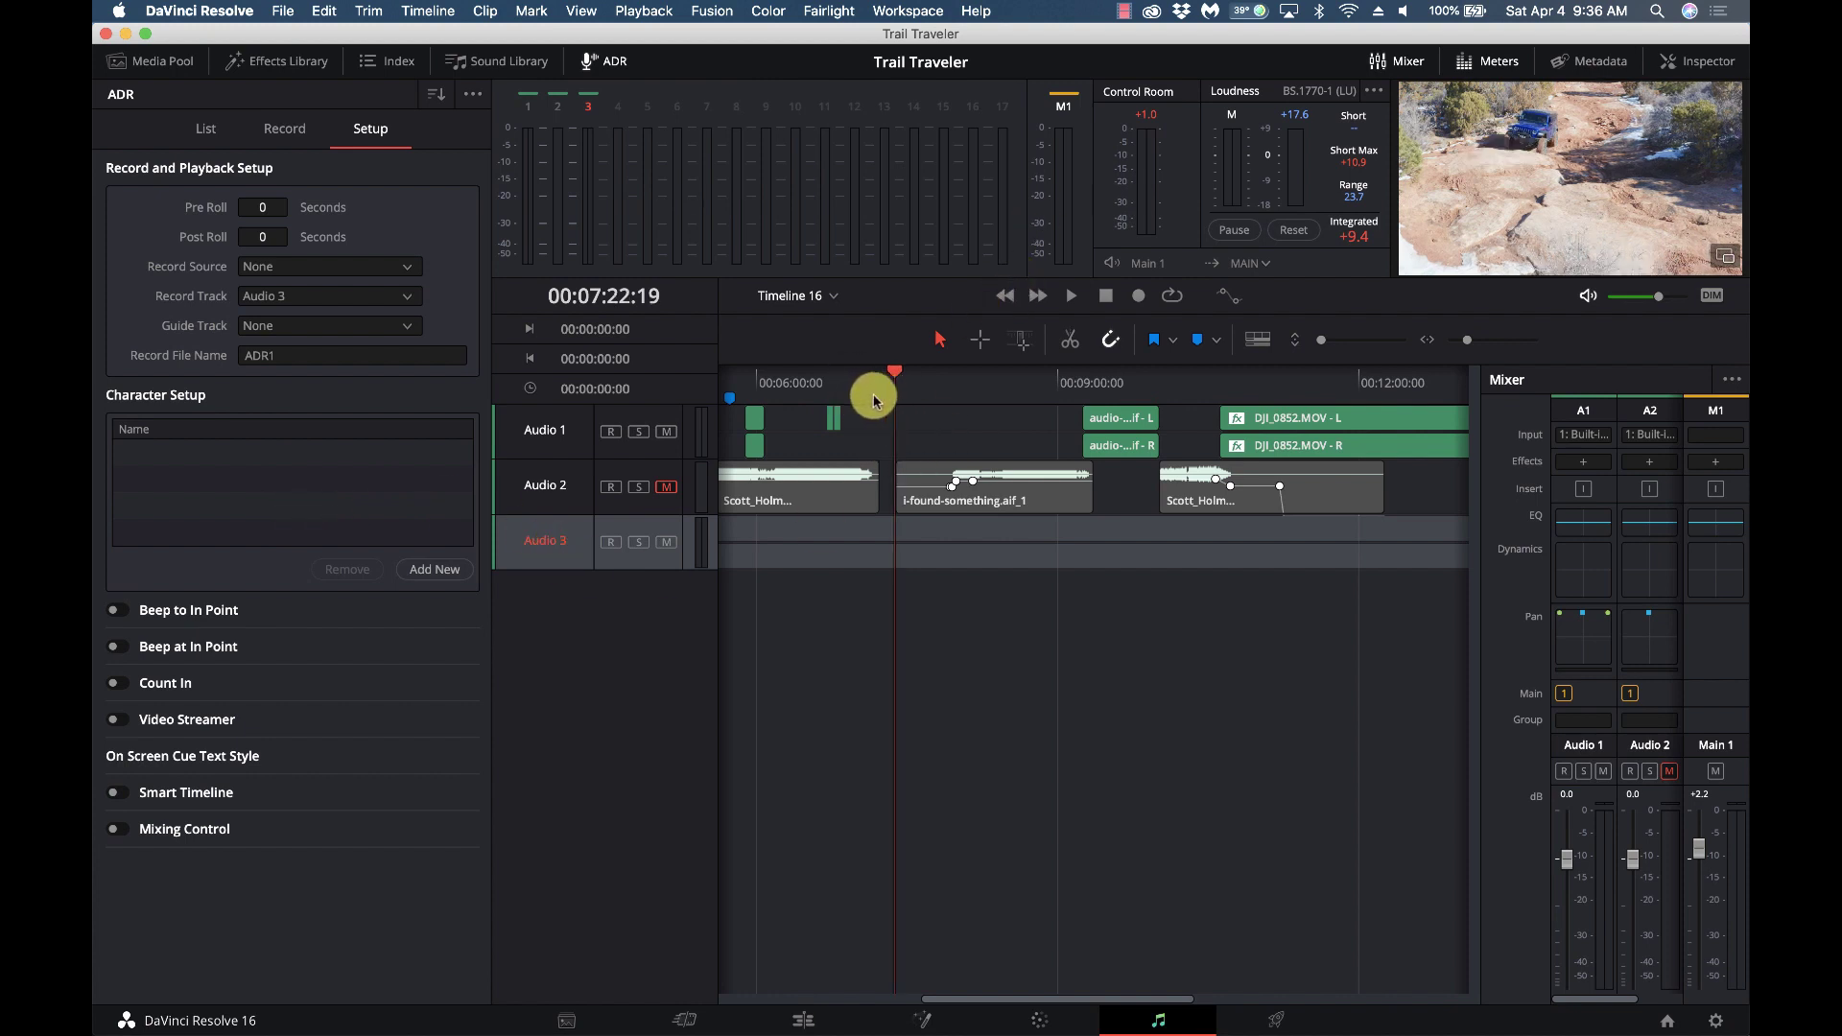
{"action": "scroll", "coordinate": [890, 443], "scroll_direction": "left", "scroll_amount": 5}
{"action": "scroll", "coordinate": [889, 449], "scroll_direction": "left", "scroll_amount": 3}
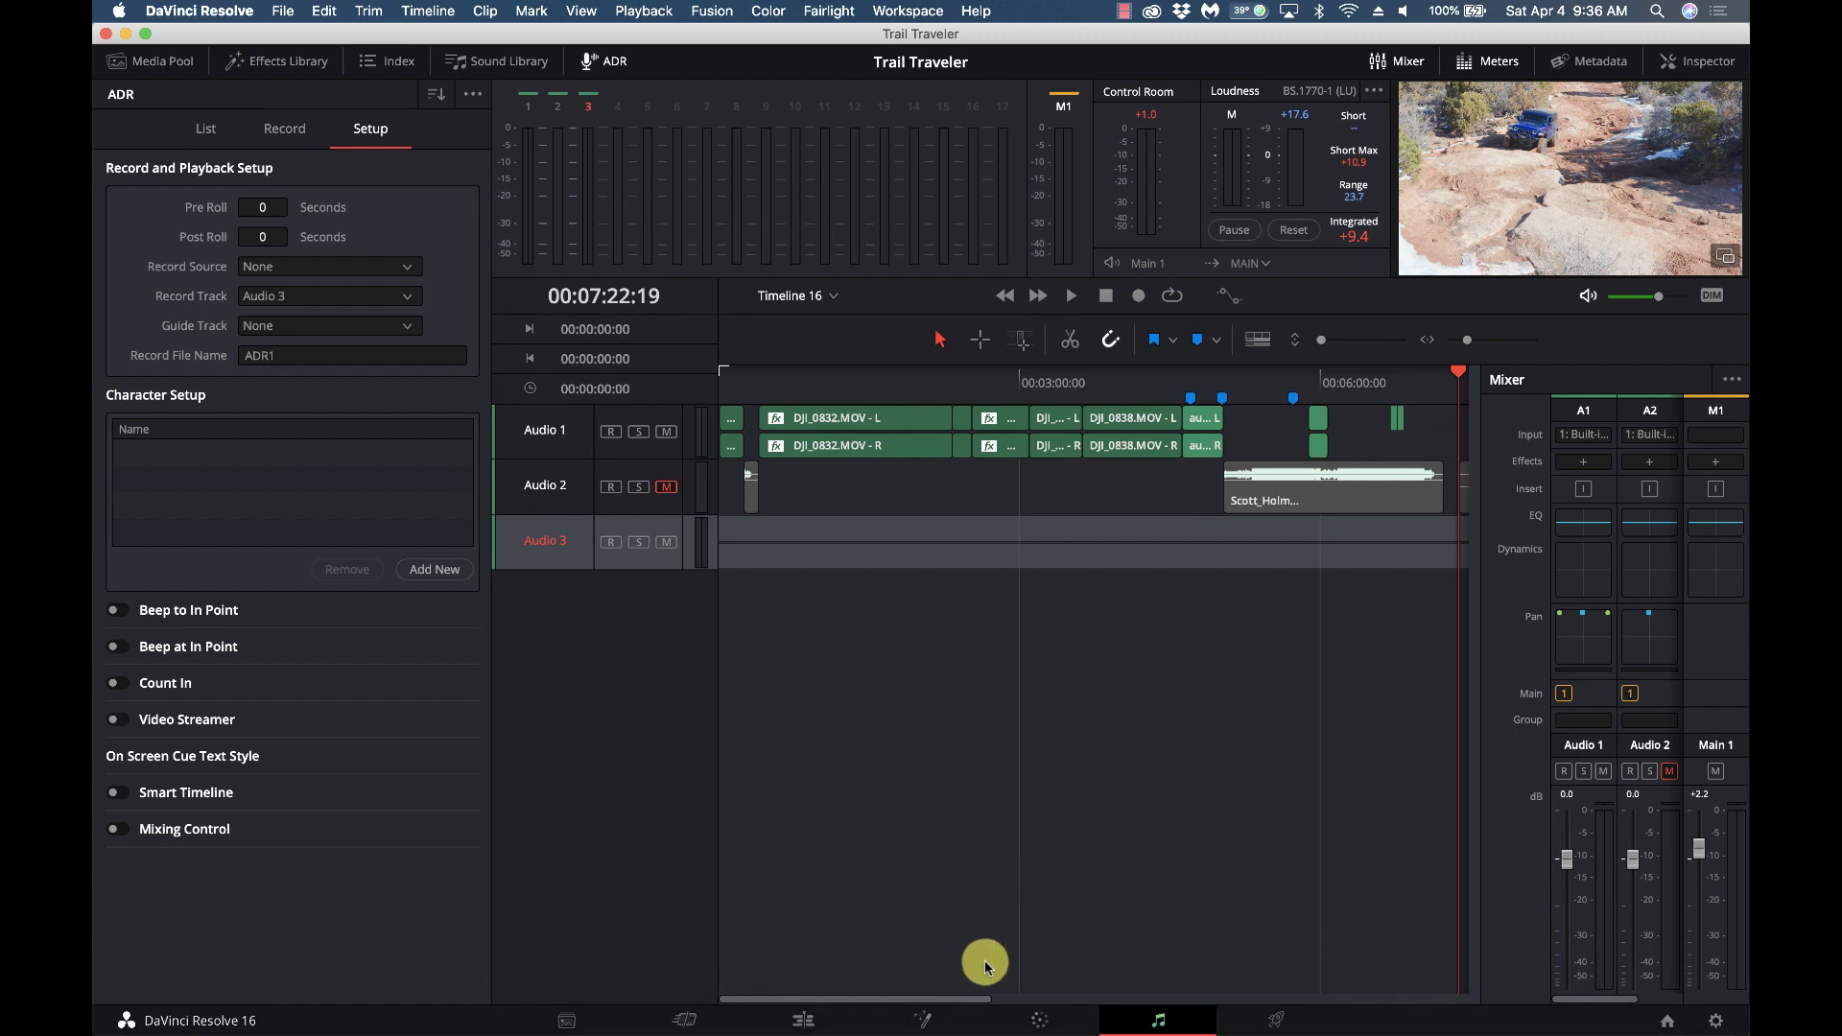
{"action": "left_click_drag", "start_coordinate": [975, 1001], "coordinate": [1077, 999]}
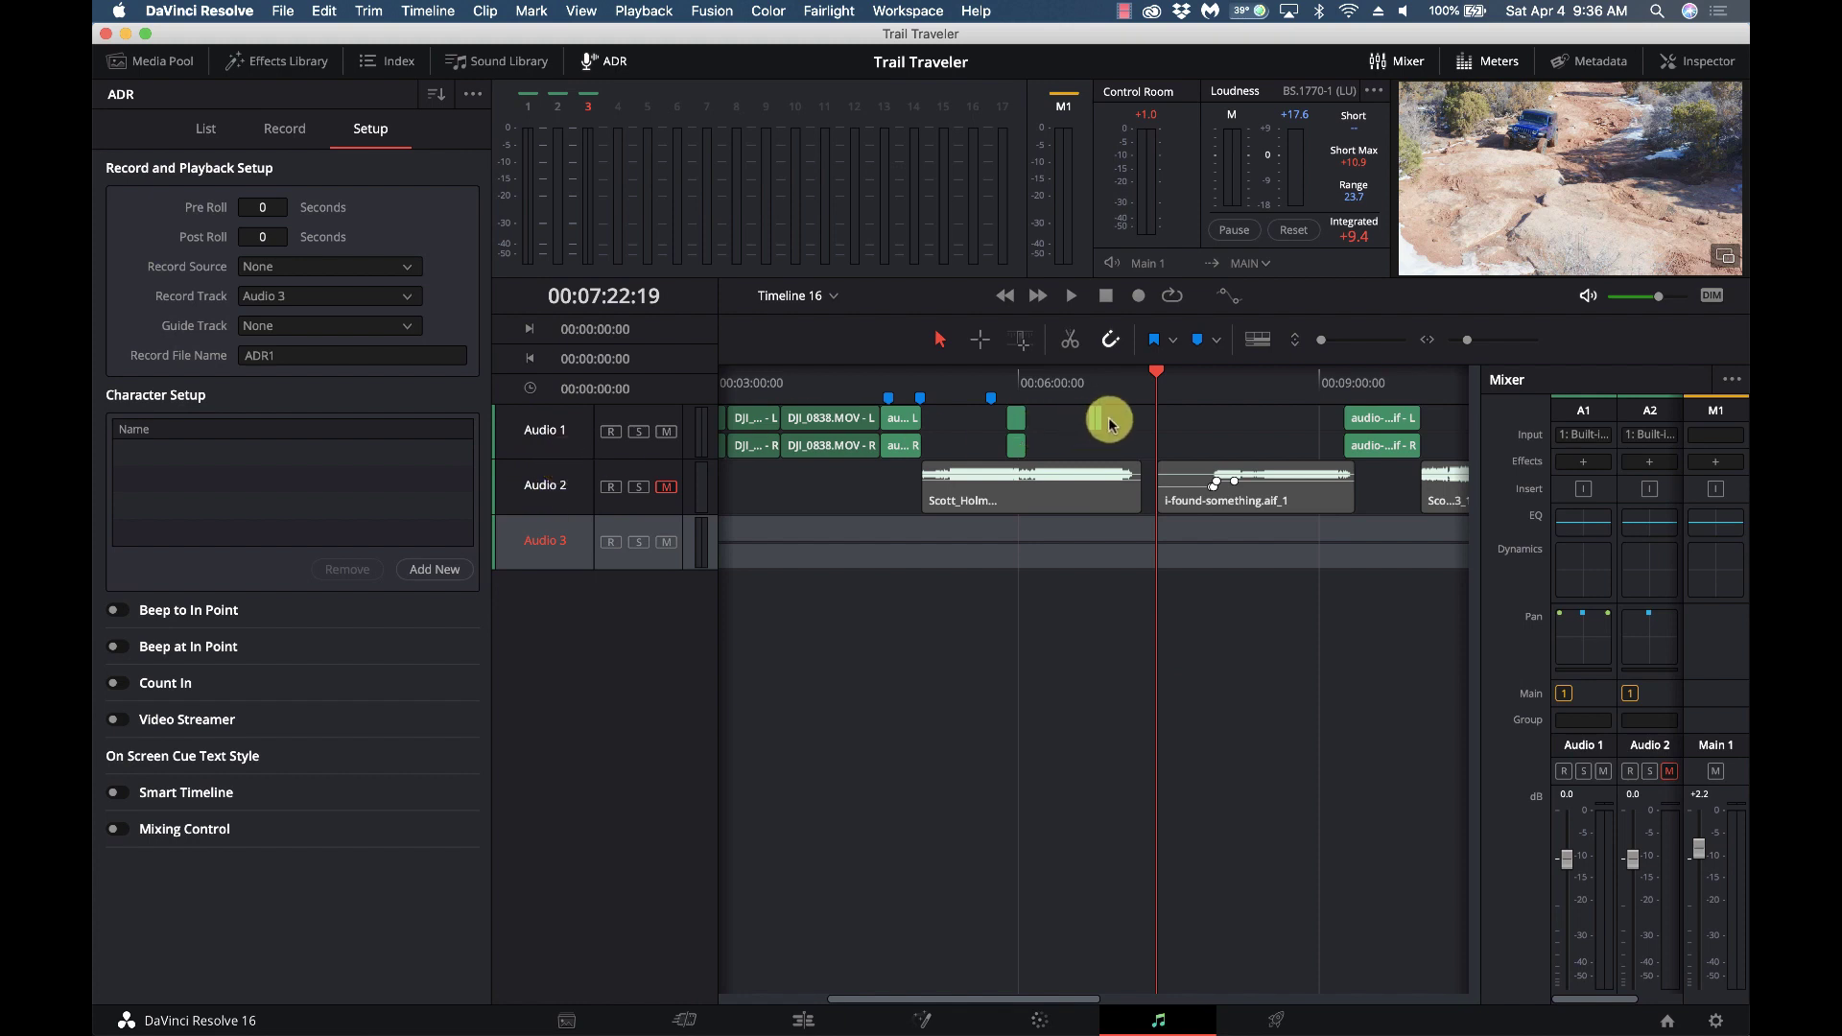
{"action": "left_click_drag", "start_coordinate": [1142, 401], "coordinate": [1142, 401]}
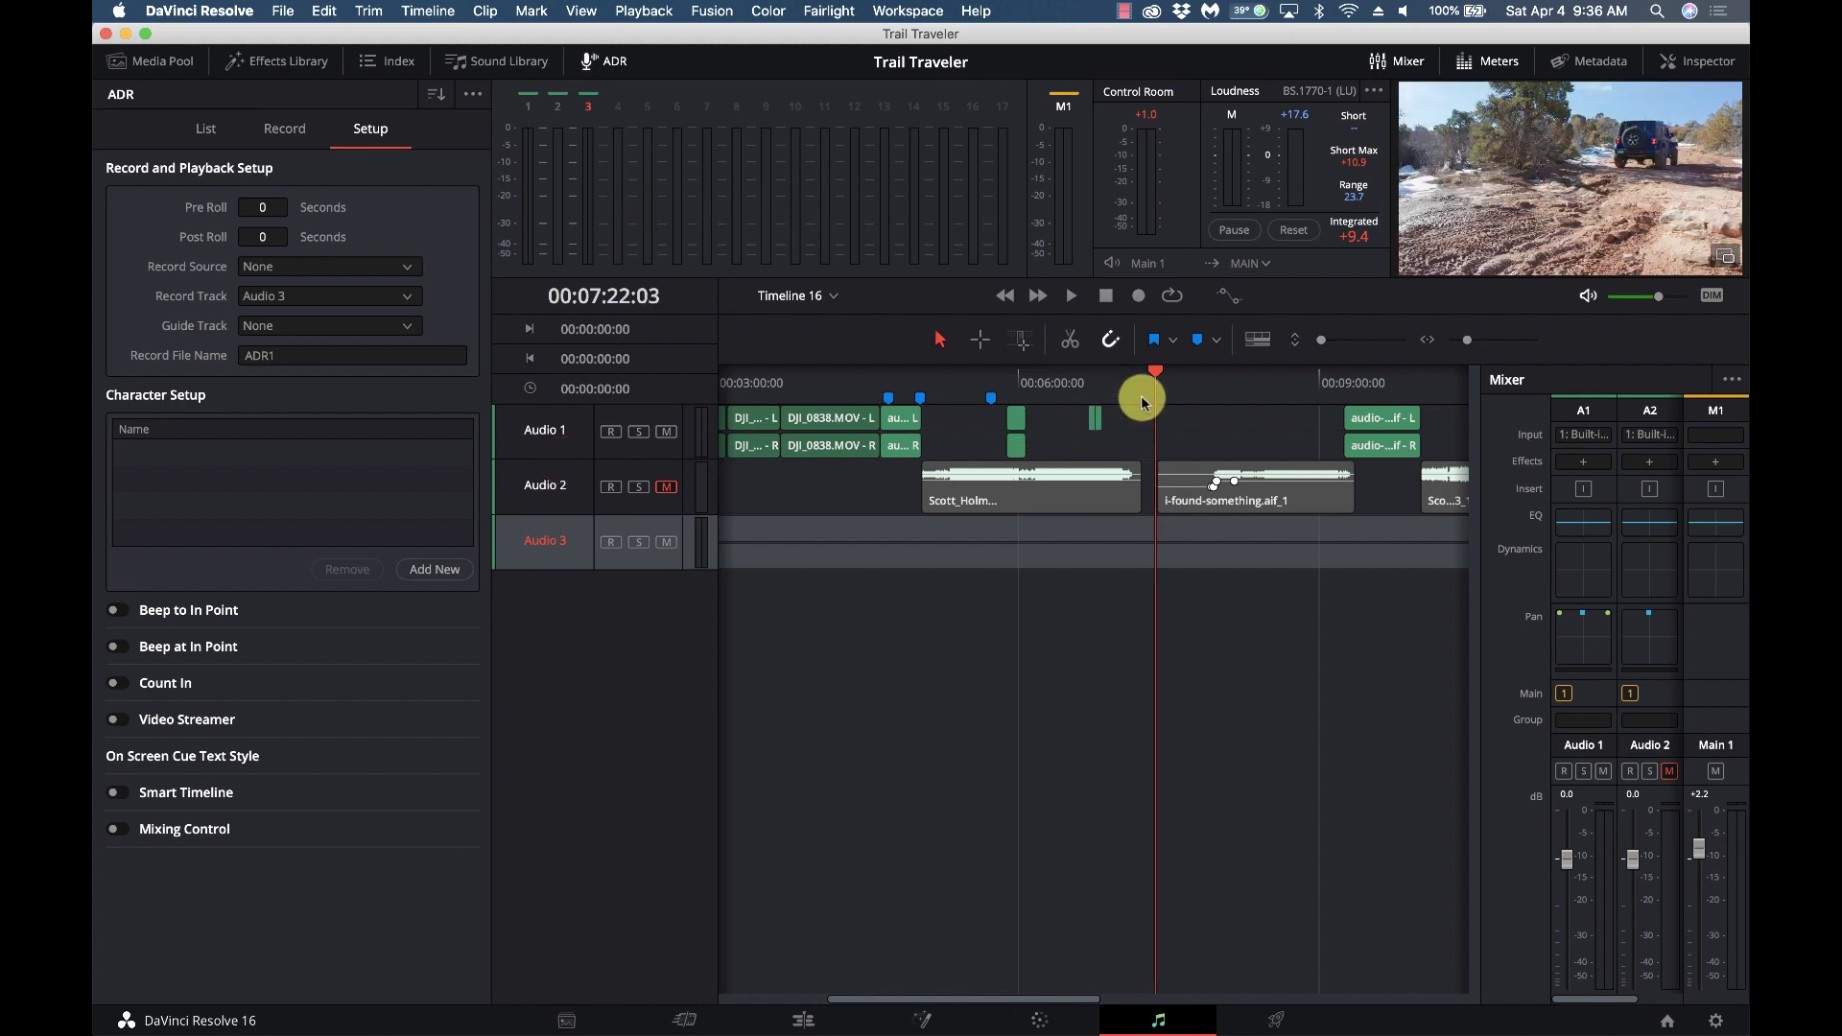
{"action": "key", "text": "space"}
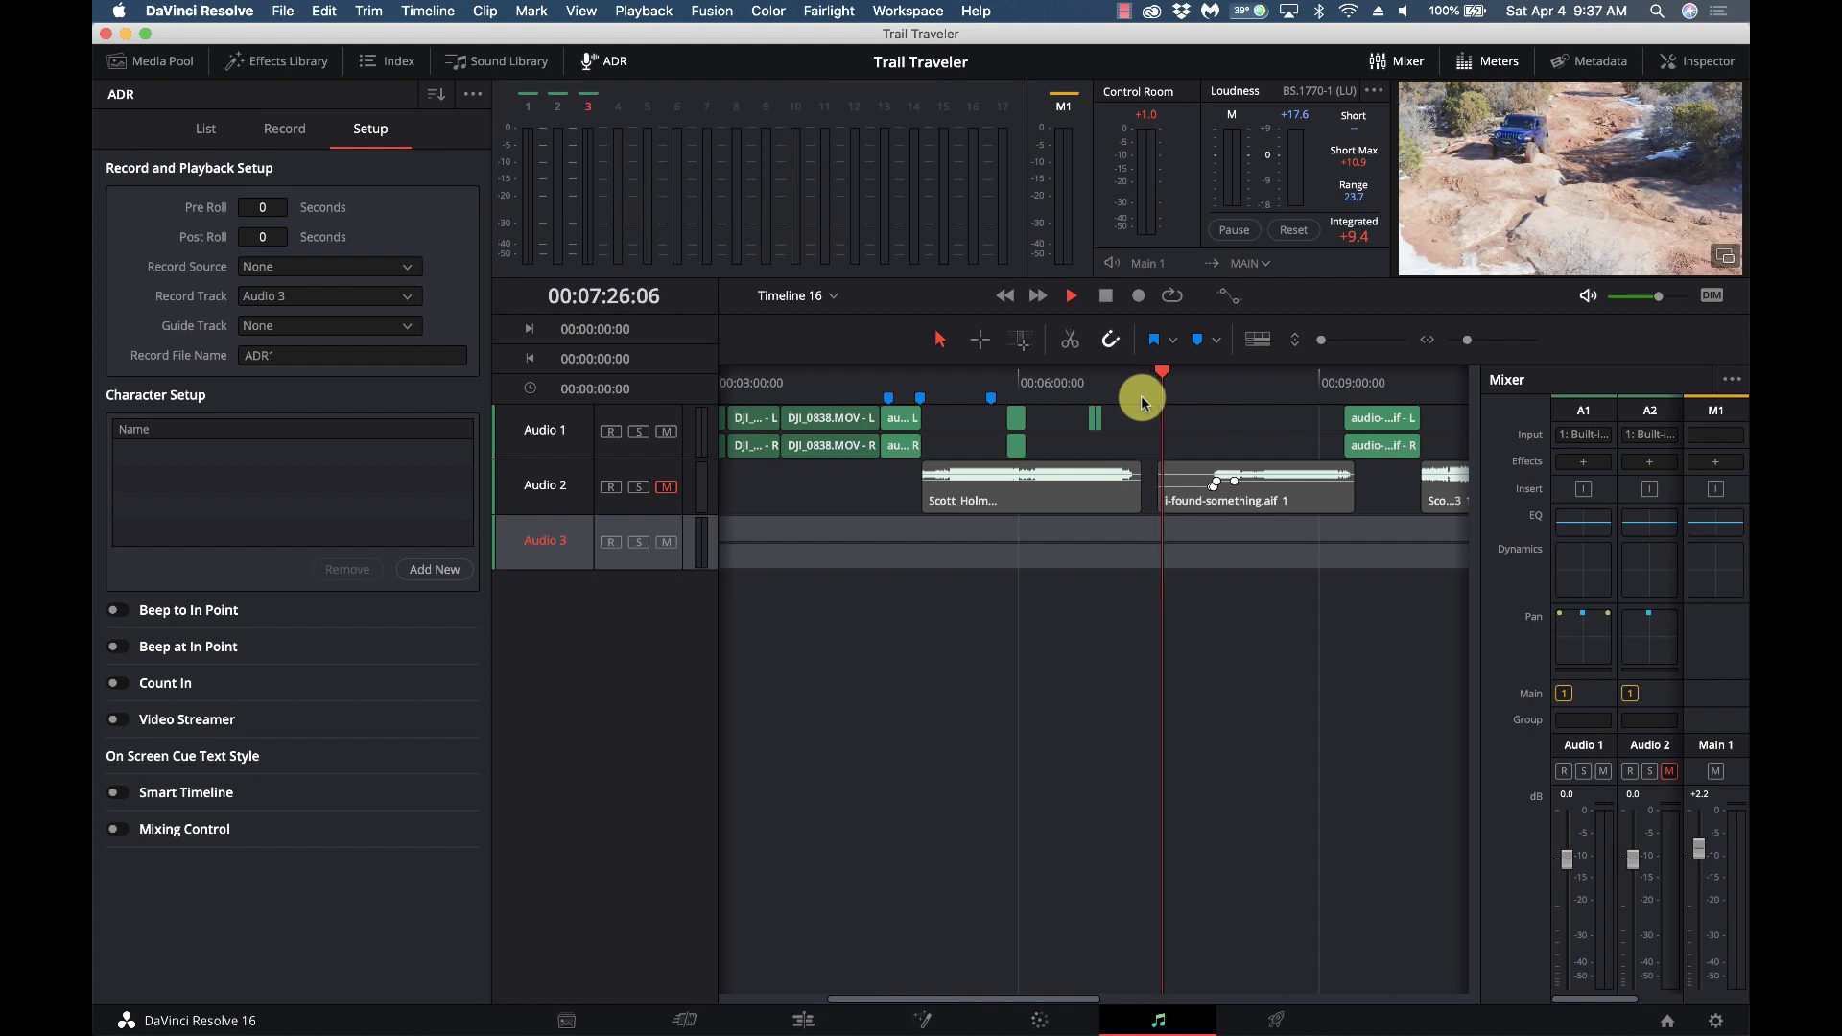
{"action": "key", "text": "space"}
{"action": "left_click", "coordinate": [1155, 392]}
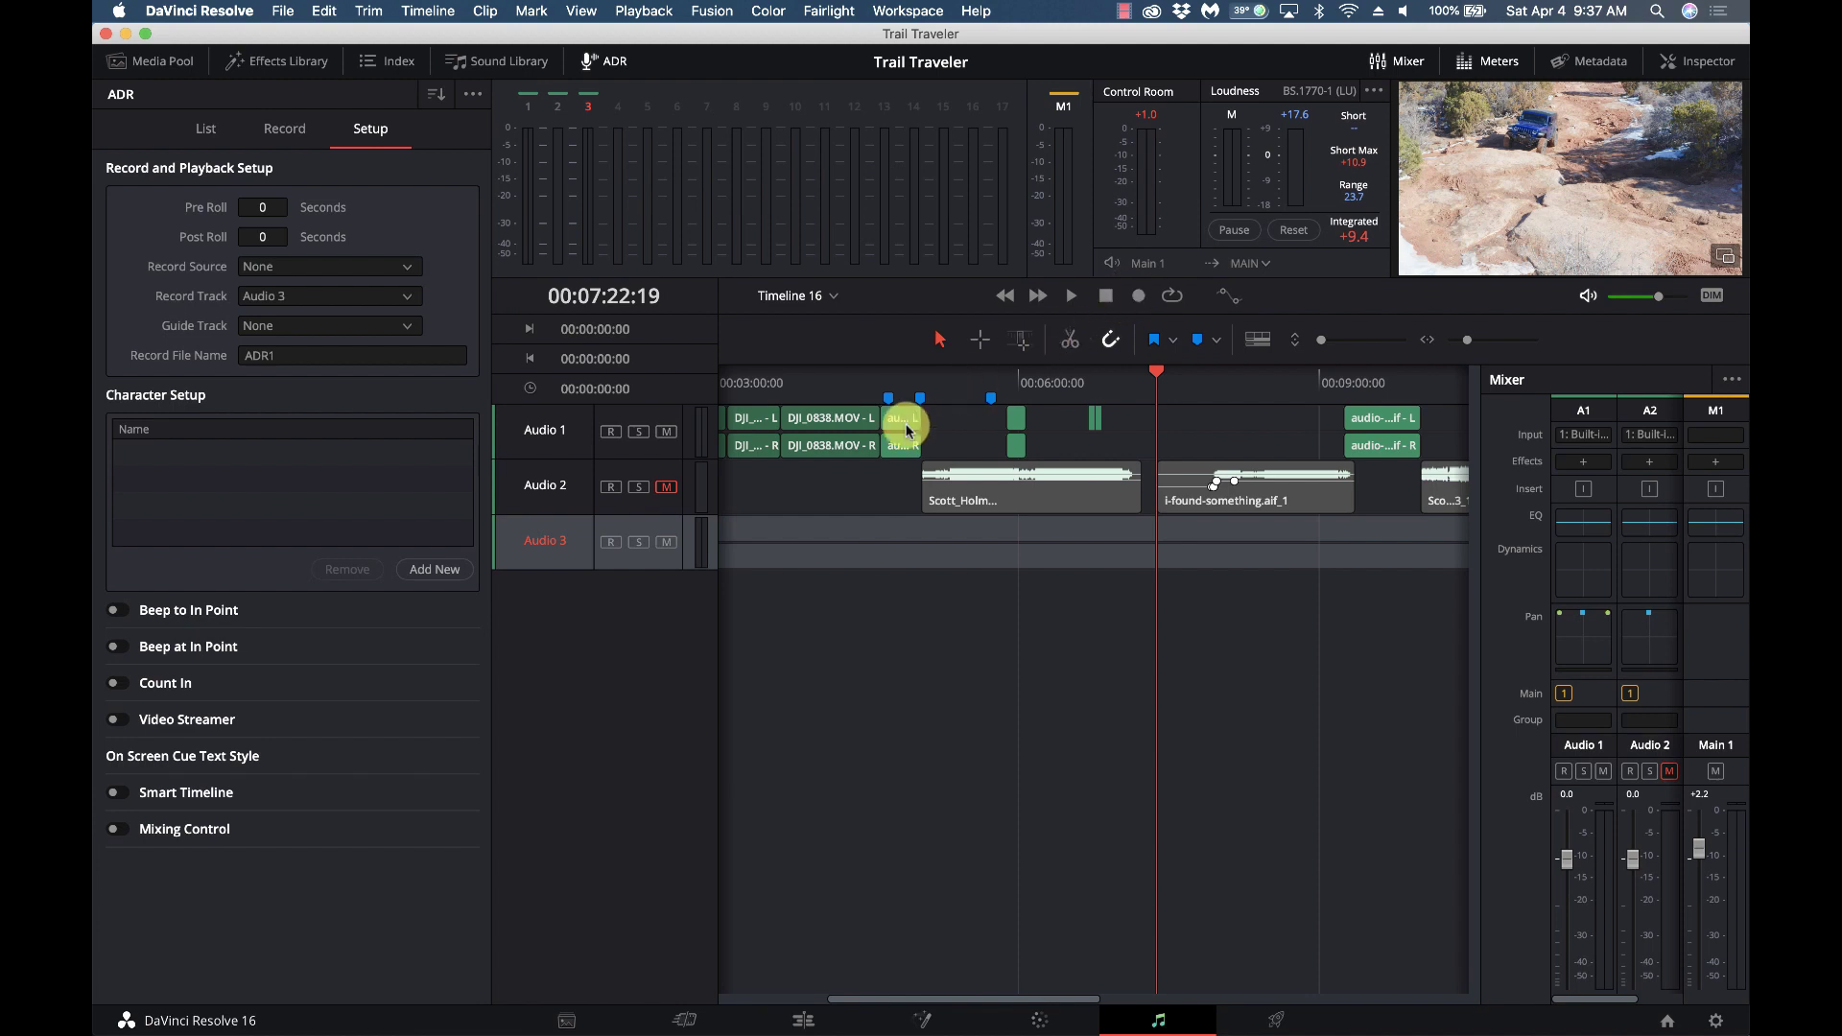
Step: Record-arm Audio 3 so its meter shows live microphone input
{"action": "left_click", "coordinate": [610, 543]}
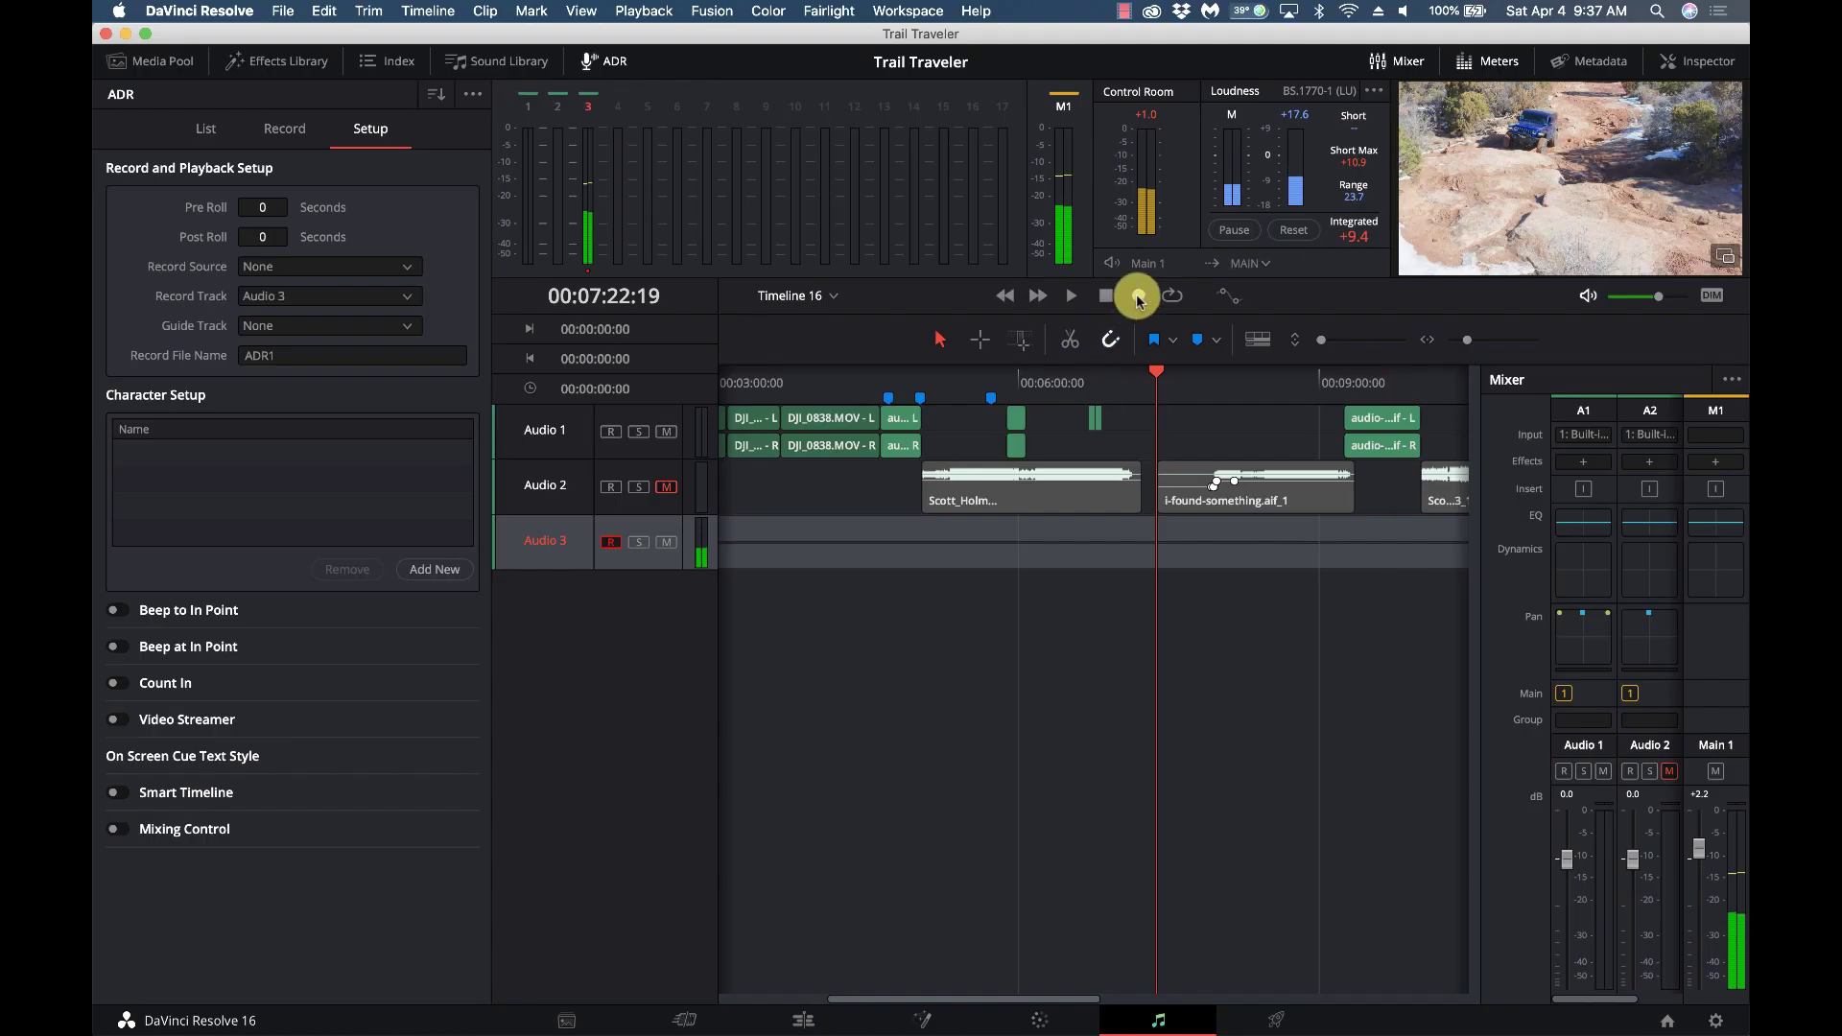
Step: Record a short voiceover take onto Audio 3, ending at 00:07:41:00
{"action": "left_click", "coordinate": [1138, 296]}
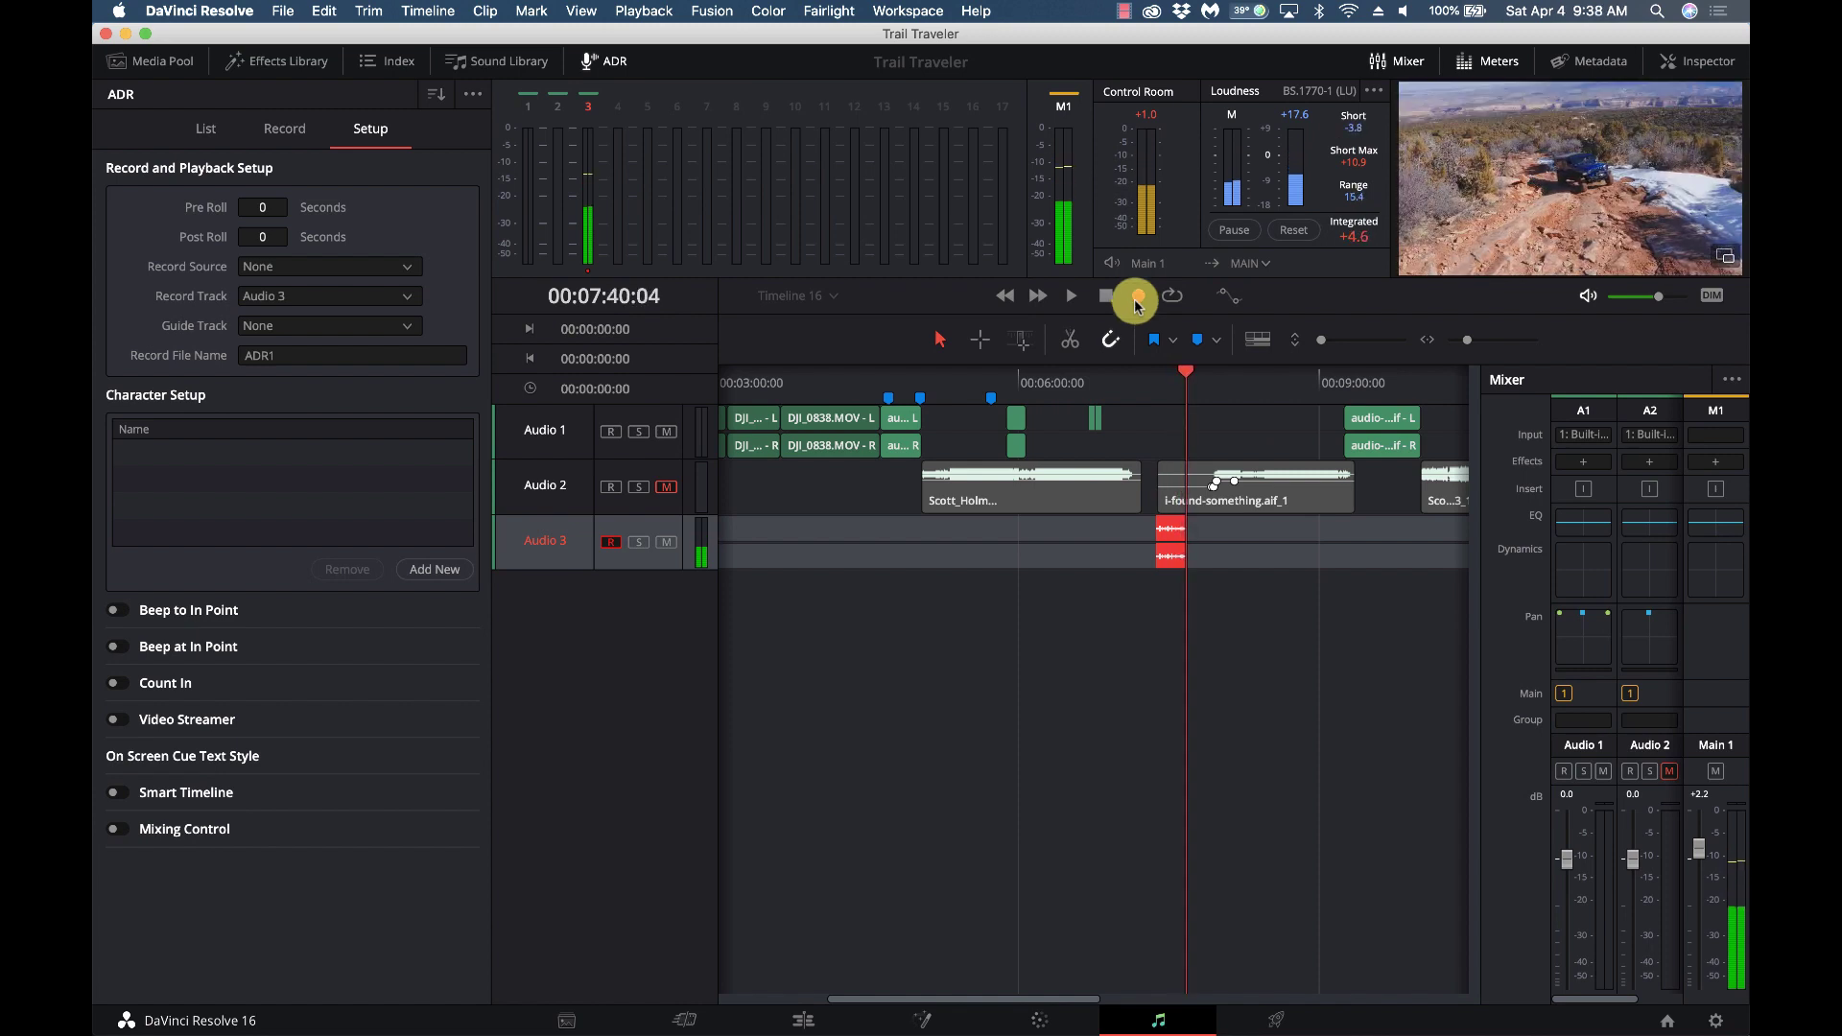
{"action": "left_click", "coordinate": [1106, 296]}
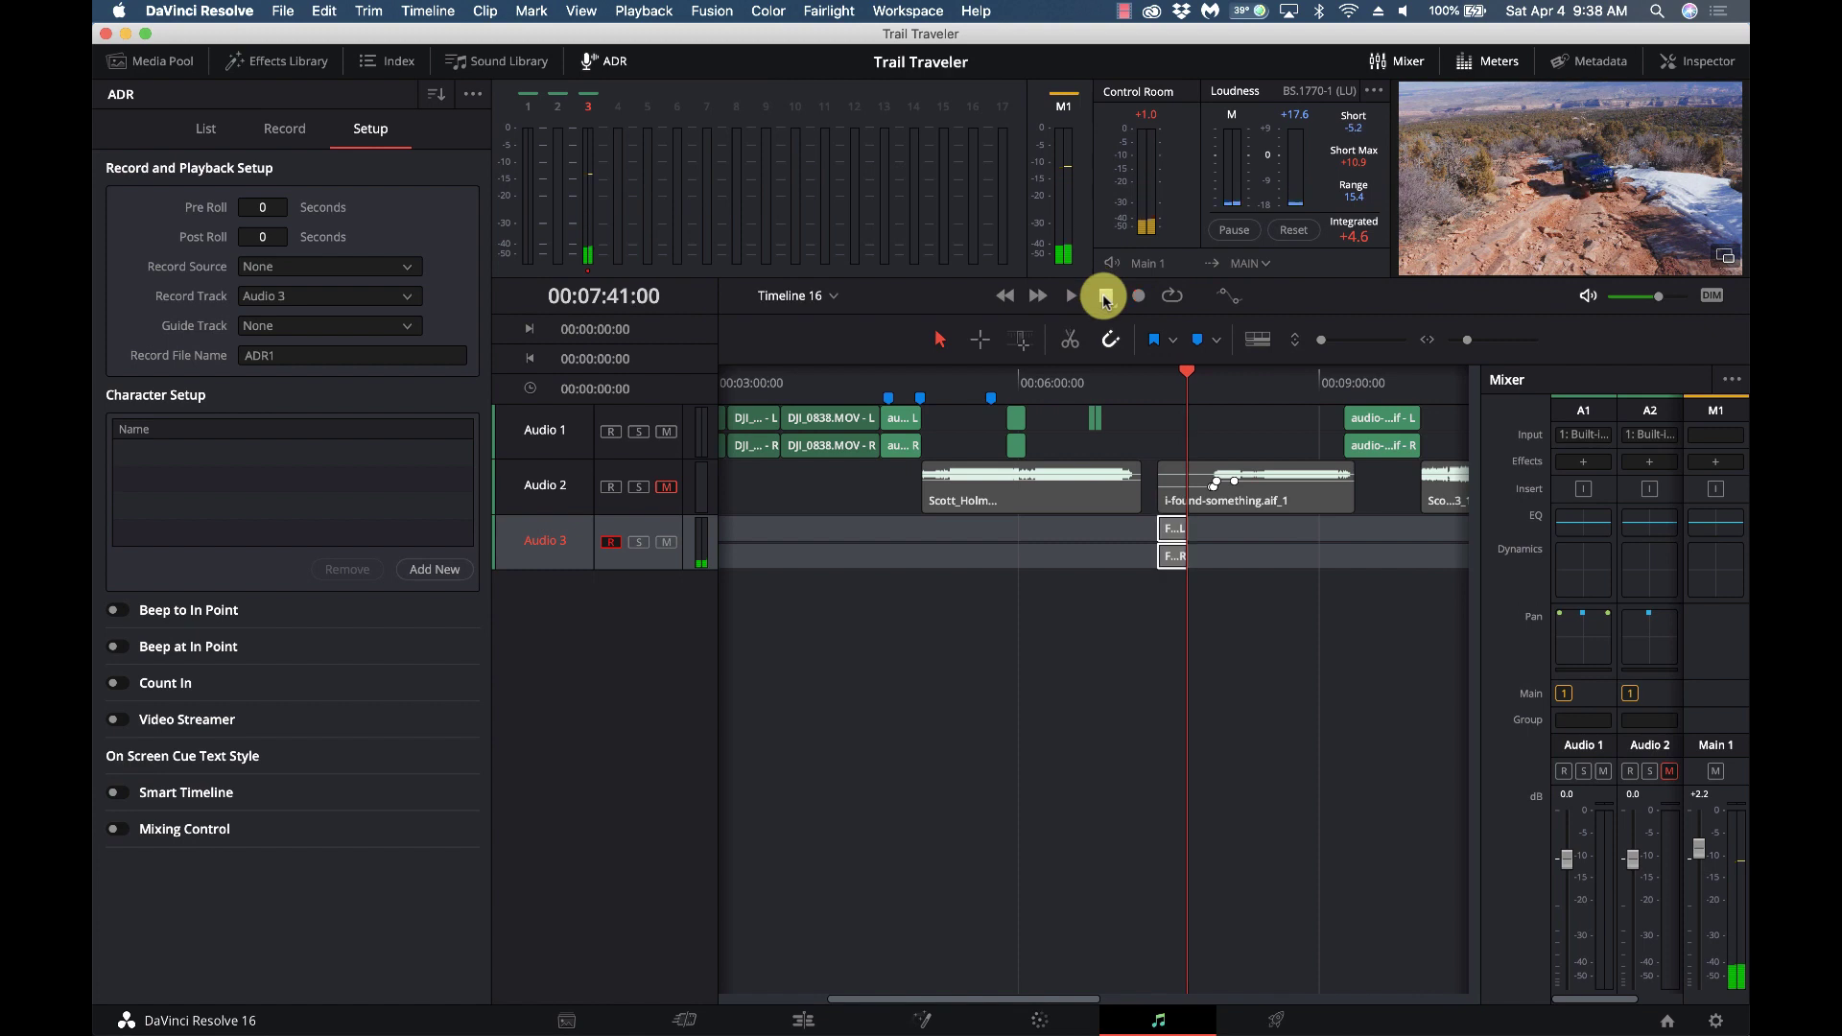
Step: Play the new Audio 3 take from its start with system volume raised, stopping at 00:07:30:21
{"action": "left_click", "coordinate": [1165, 385]}
{"action": "key", "text": "space"}
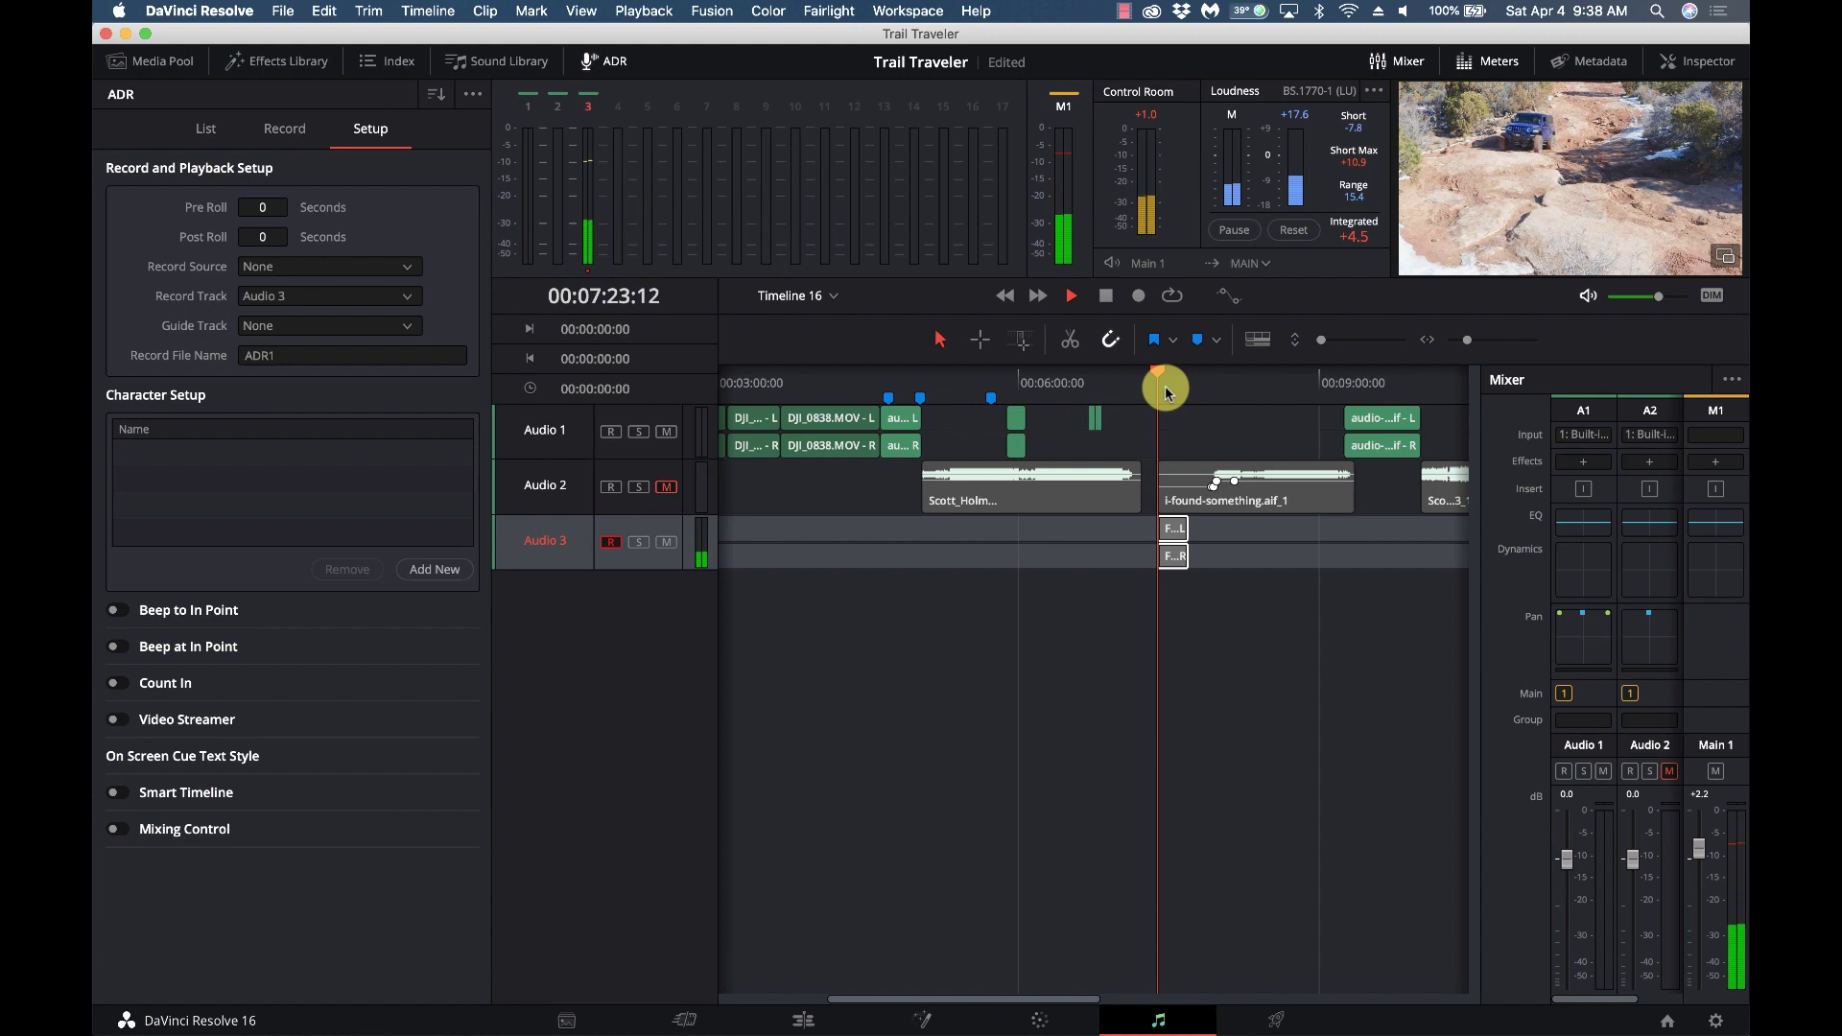
{"action": "key", "text": "XF86AudioRaiseVolume"}
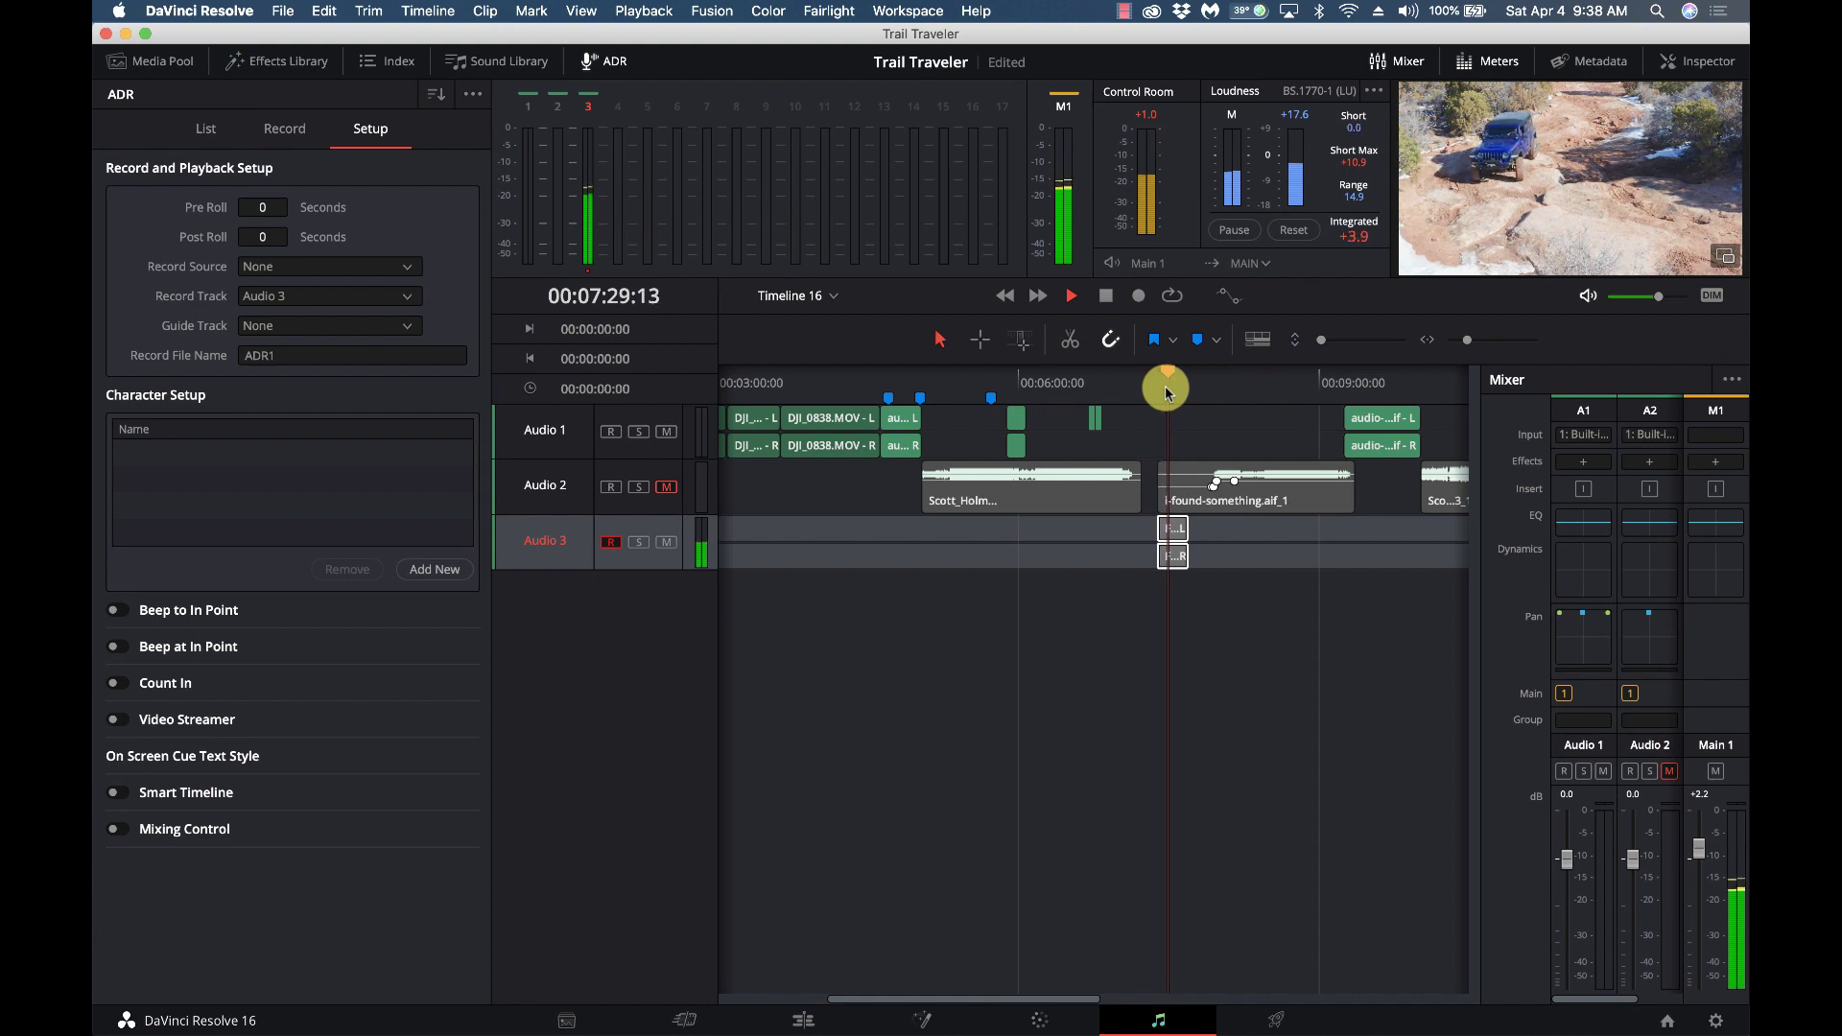
{"action": "key", "text": "space"}
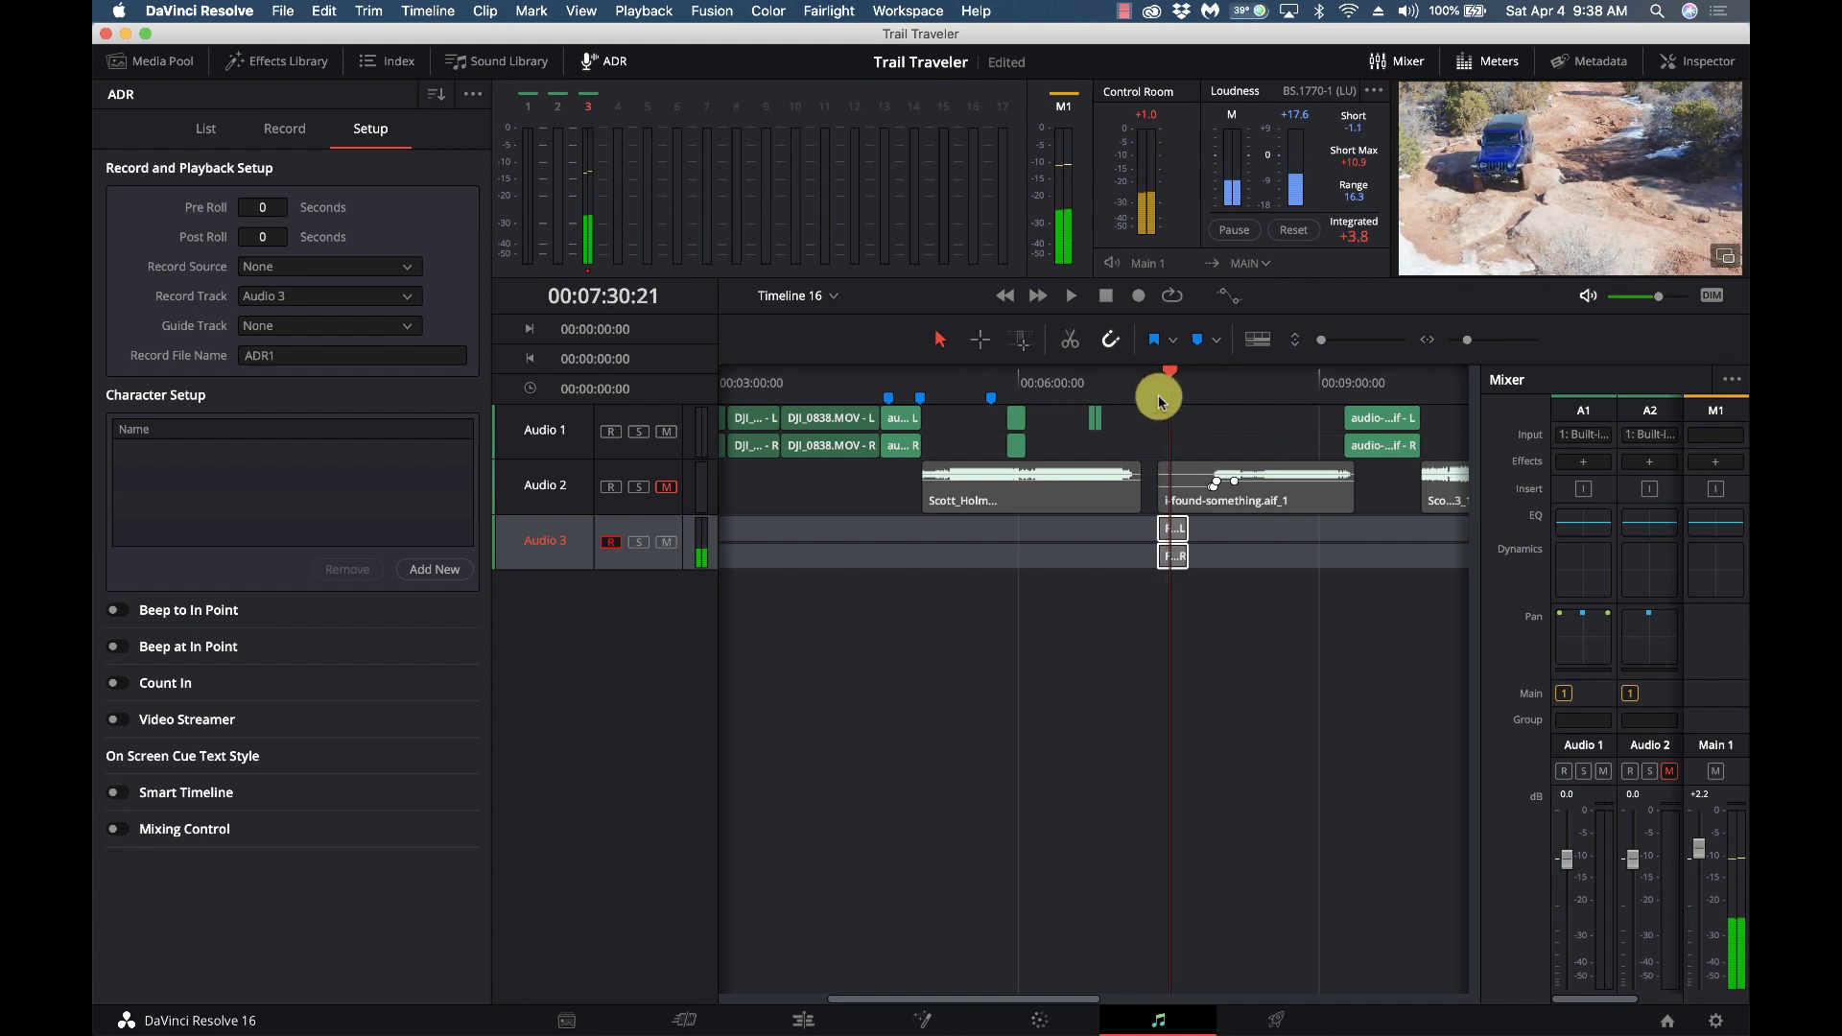
Step: Inspect the recorded A3 clip on the Edit page timeline
{"action": "left_click", "coordinate": [802, 1016]}
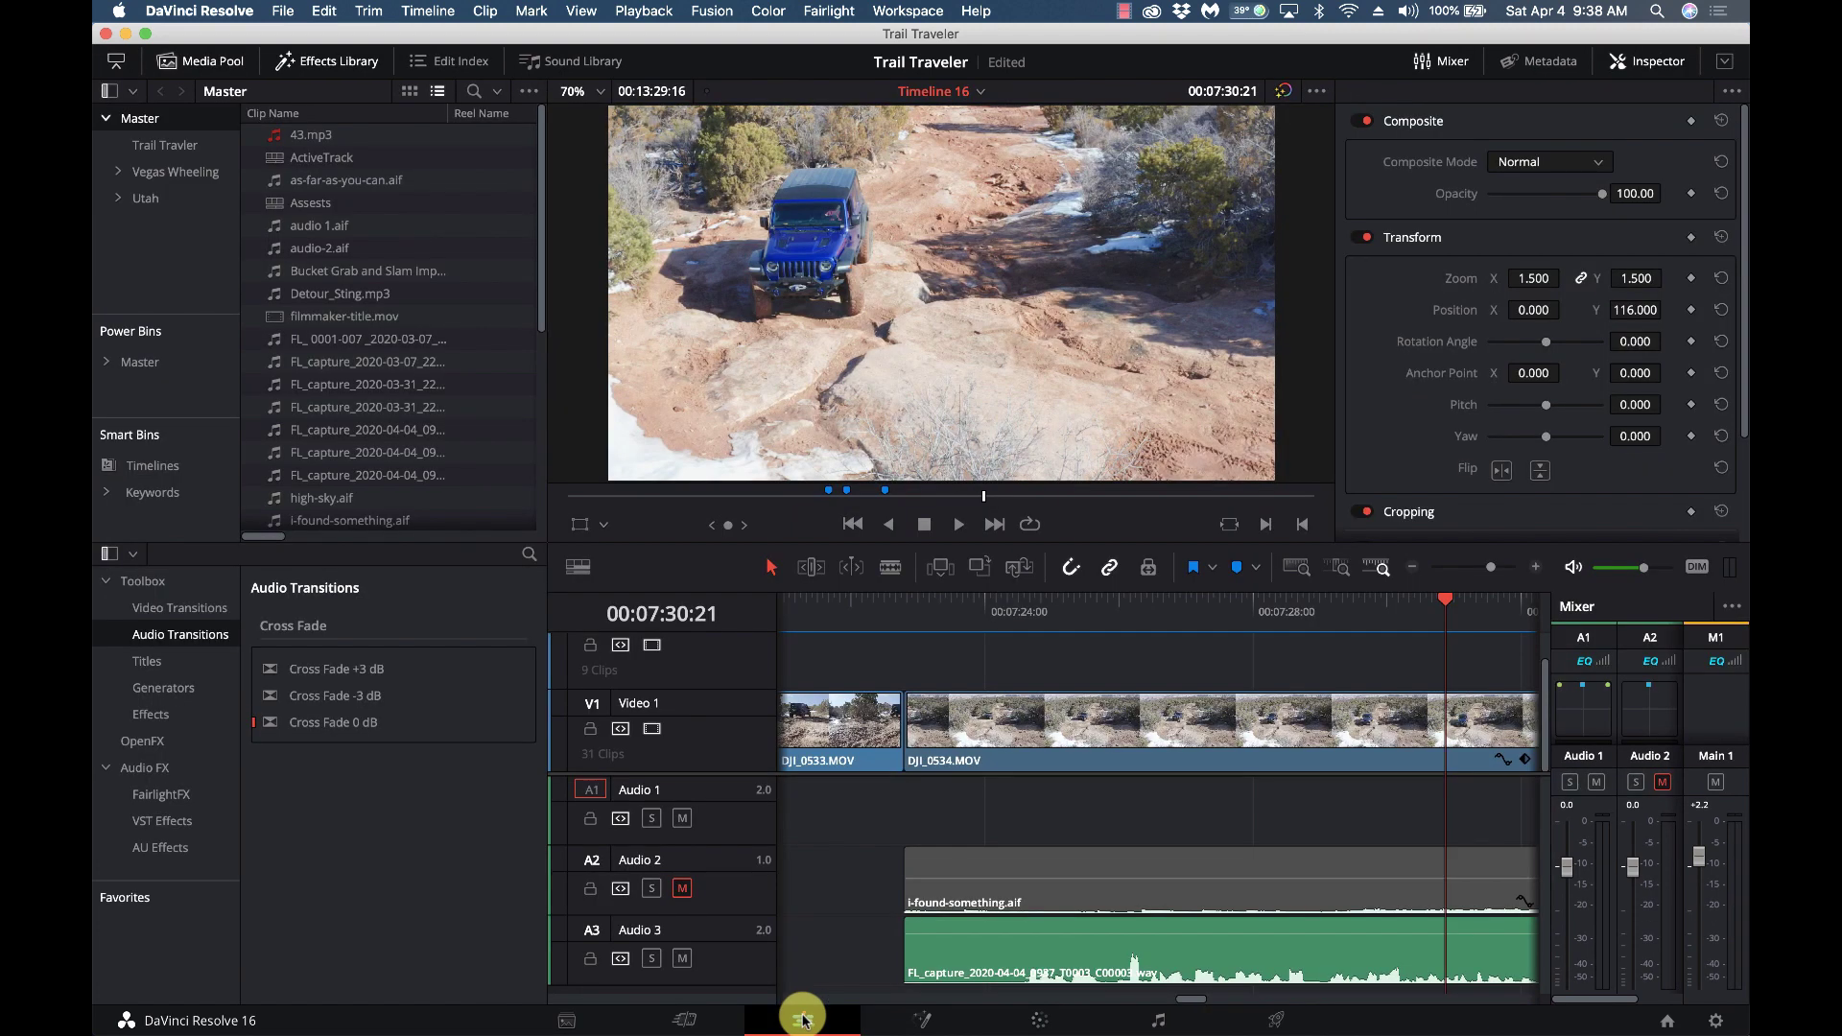
{"action": "scroll", "coordinate": [959, 900], "scroll_direction": "right", "scroll_amount": 3}
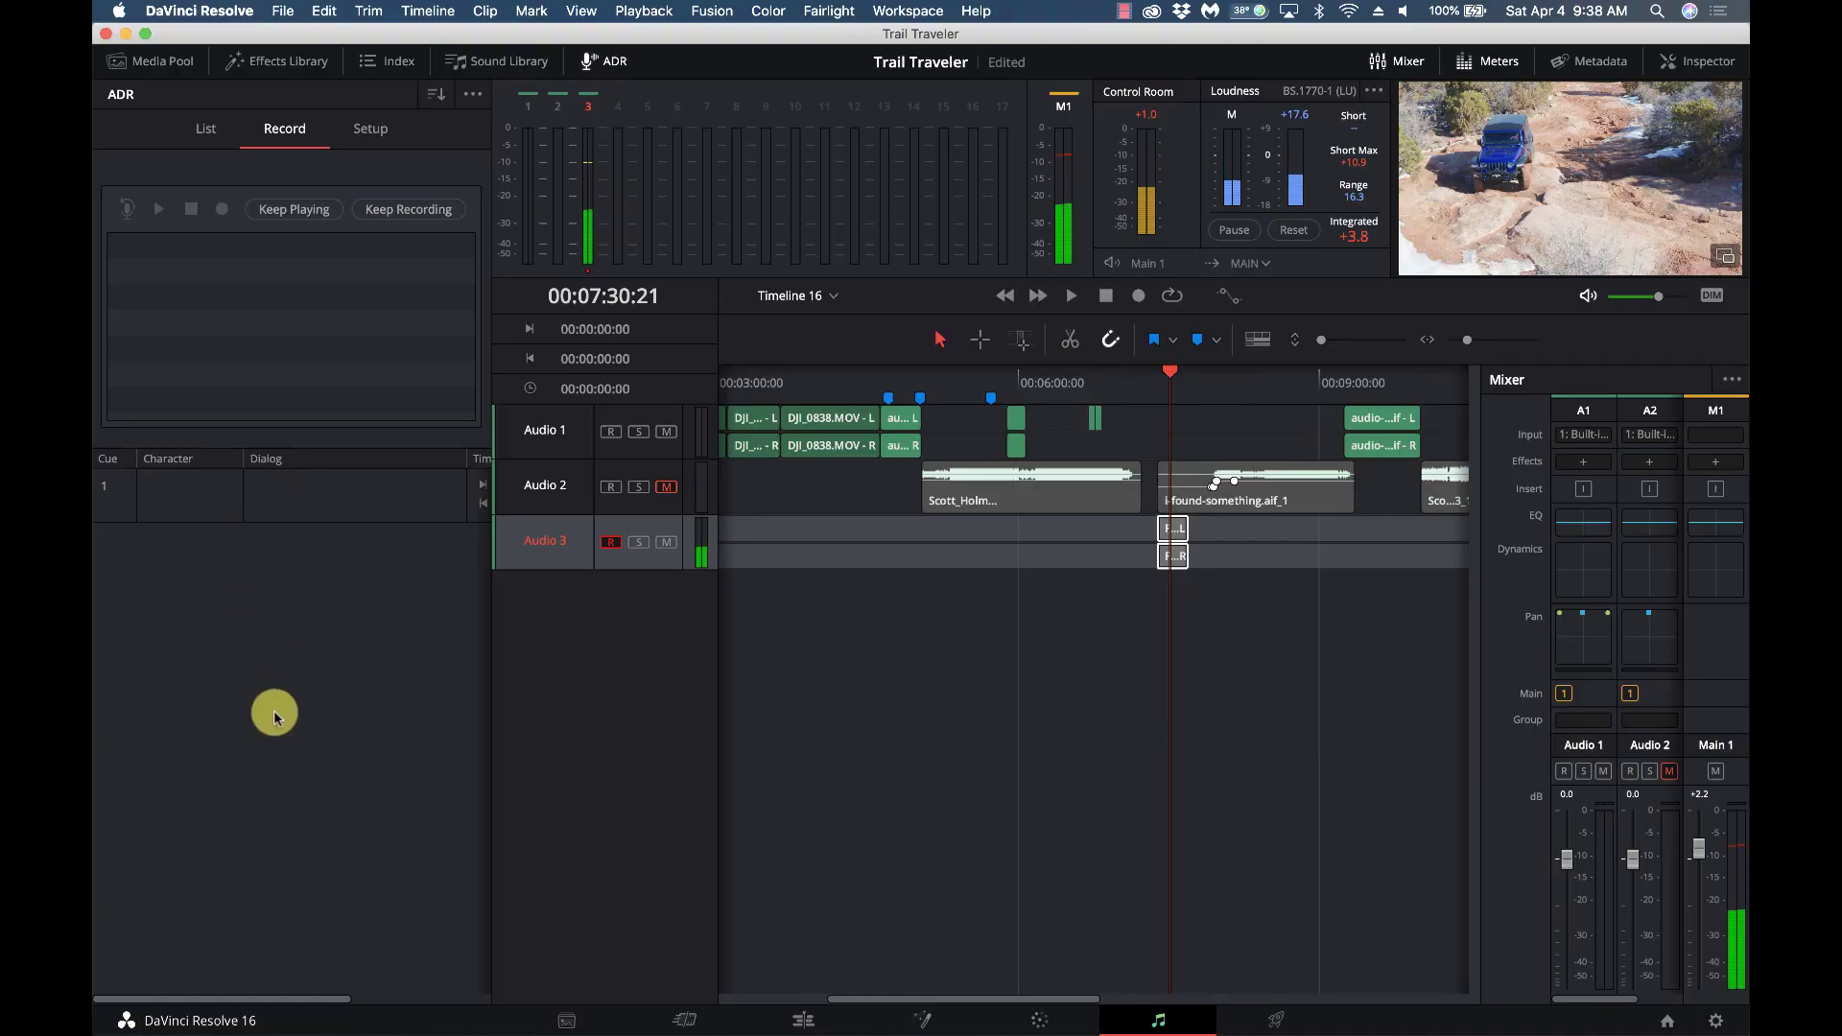
Step: Show the ADR panel's List tab with the cue list
{"action": "left_click", "coordinate": [209, 131]}
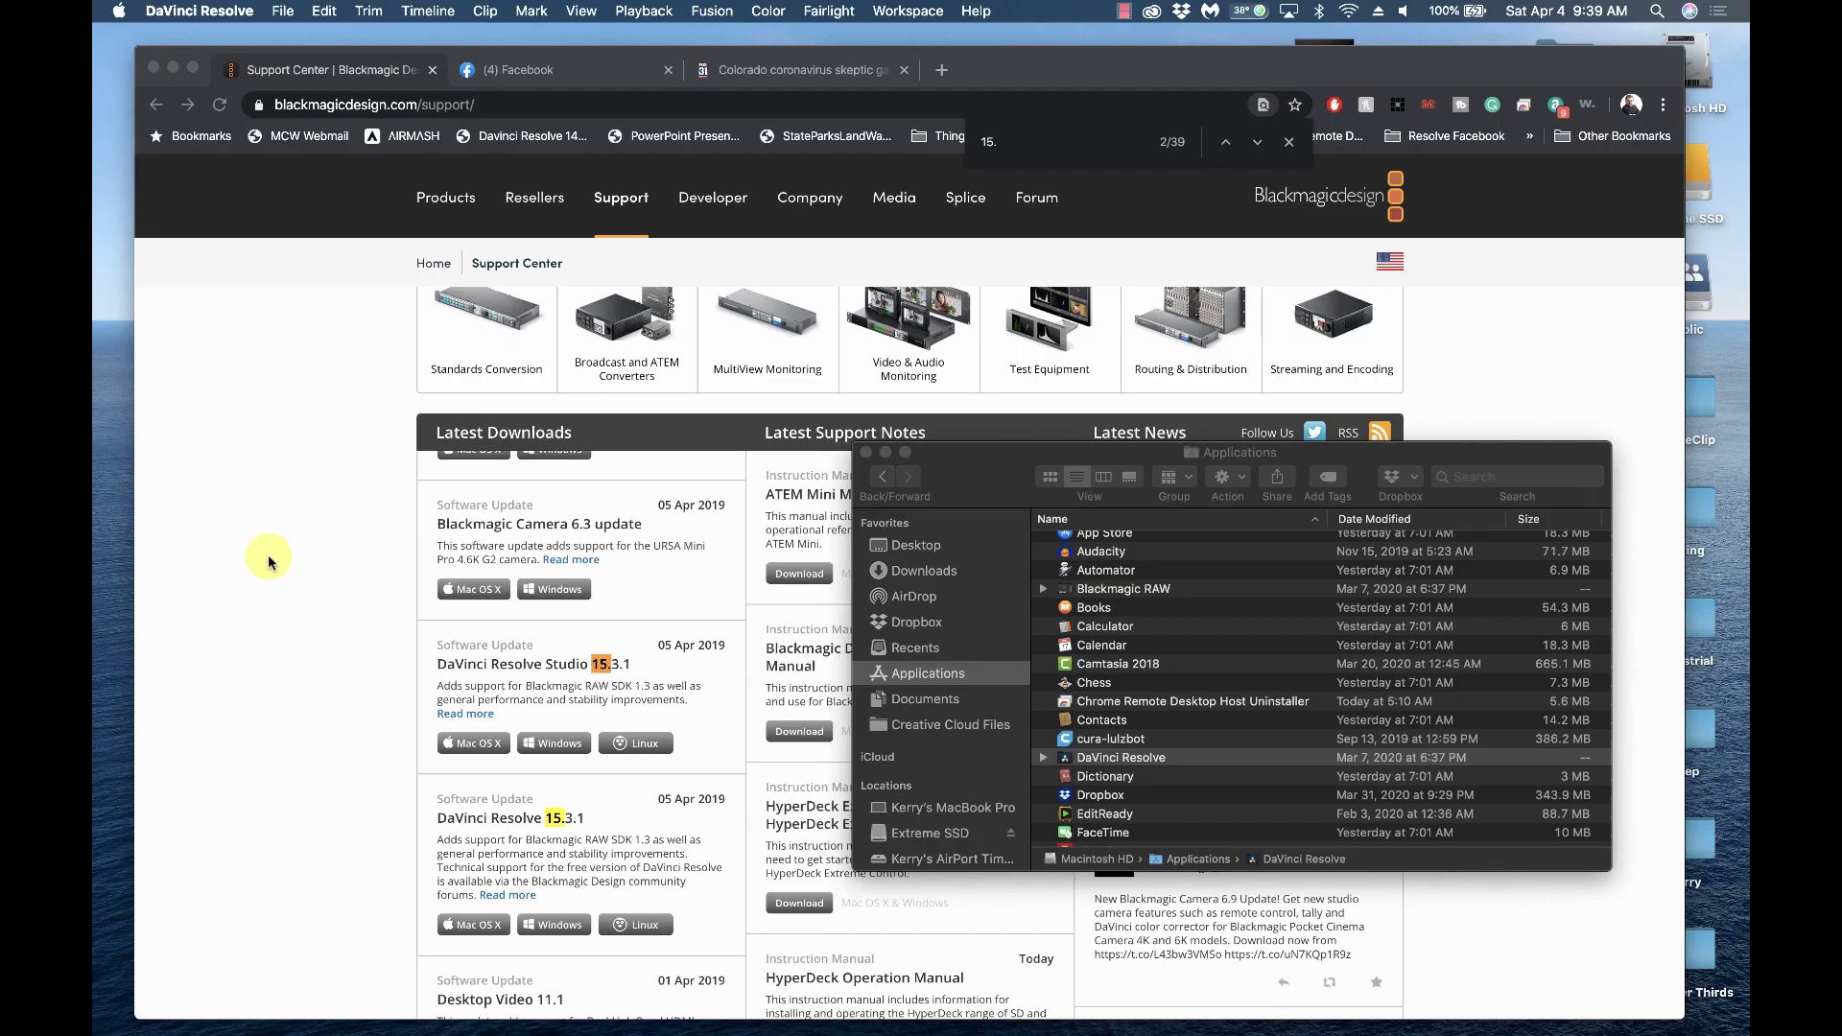
Step: Bring the Blackmagic support page forward and scroll through the Latest Downloads list
{"action": "left_click", "coordinate": [255, 542]}
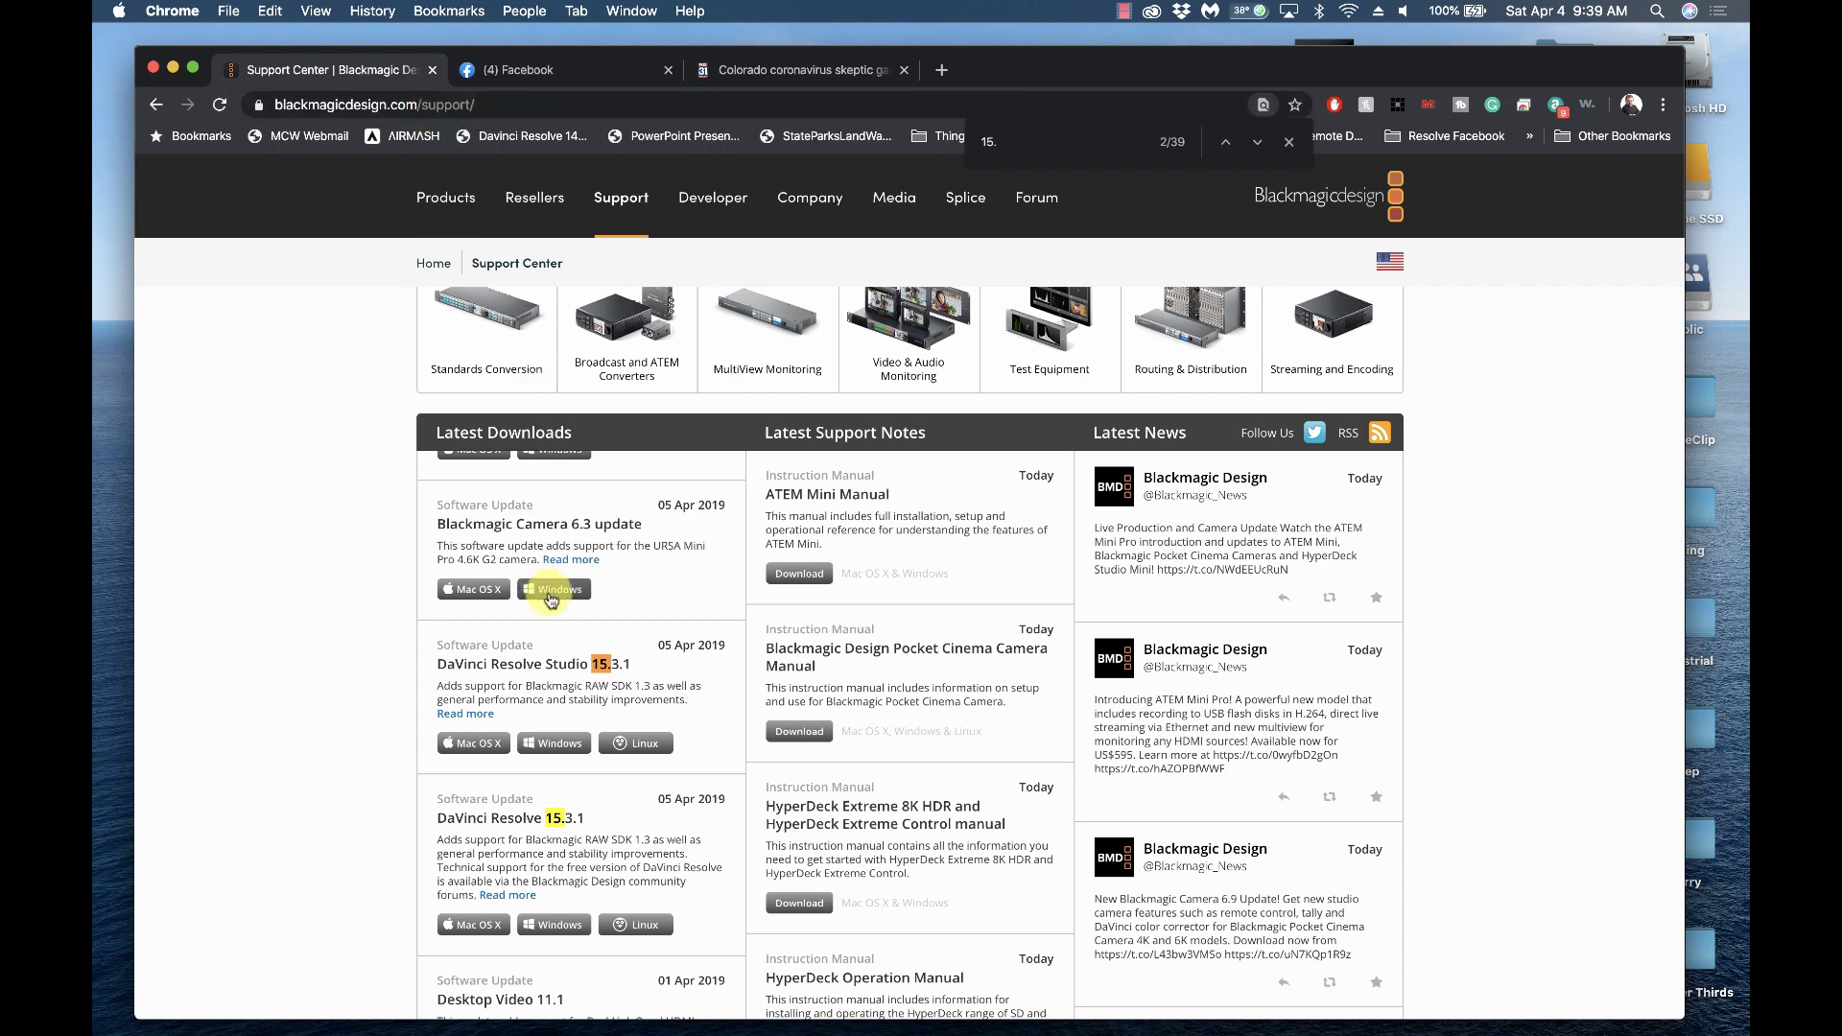
{"action": "scroll", "coordinate": [547, 595], "scroll_direction": "up", "scroll_amount": 3}
{"action": "scroll", "coordinate": [547, 595], "scroll_direction": "up", "scroll_amount": 10}
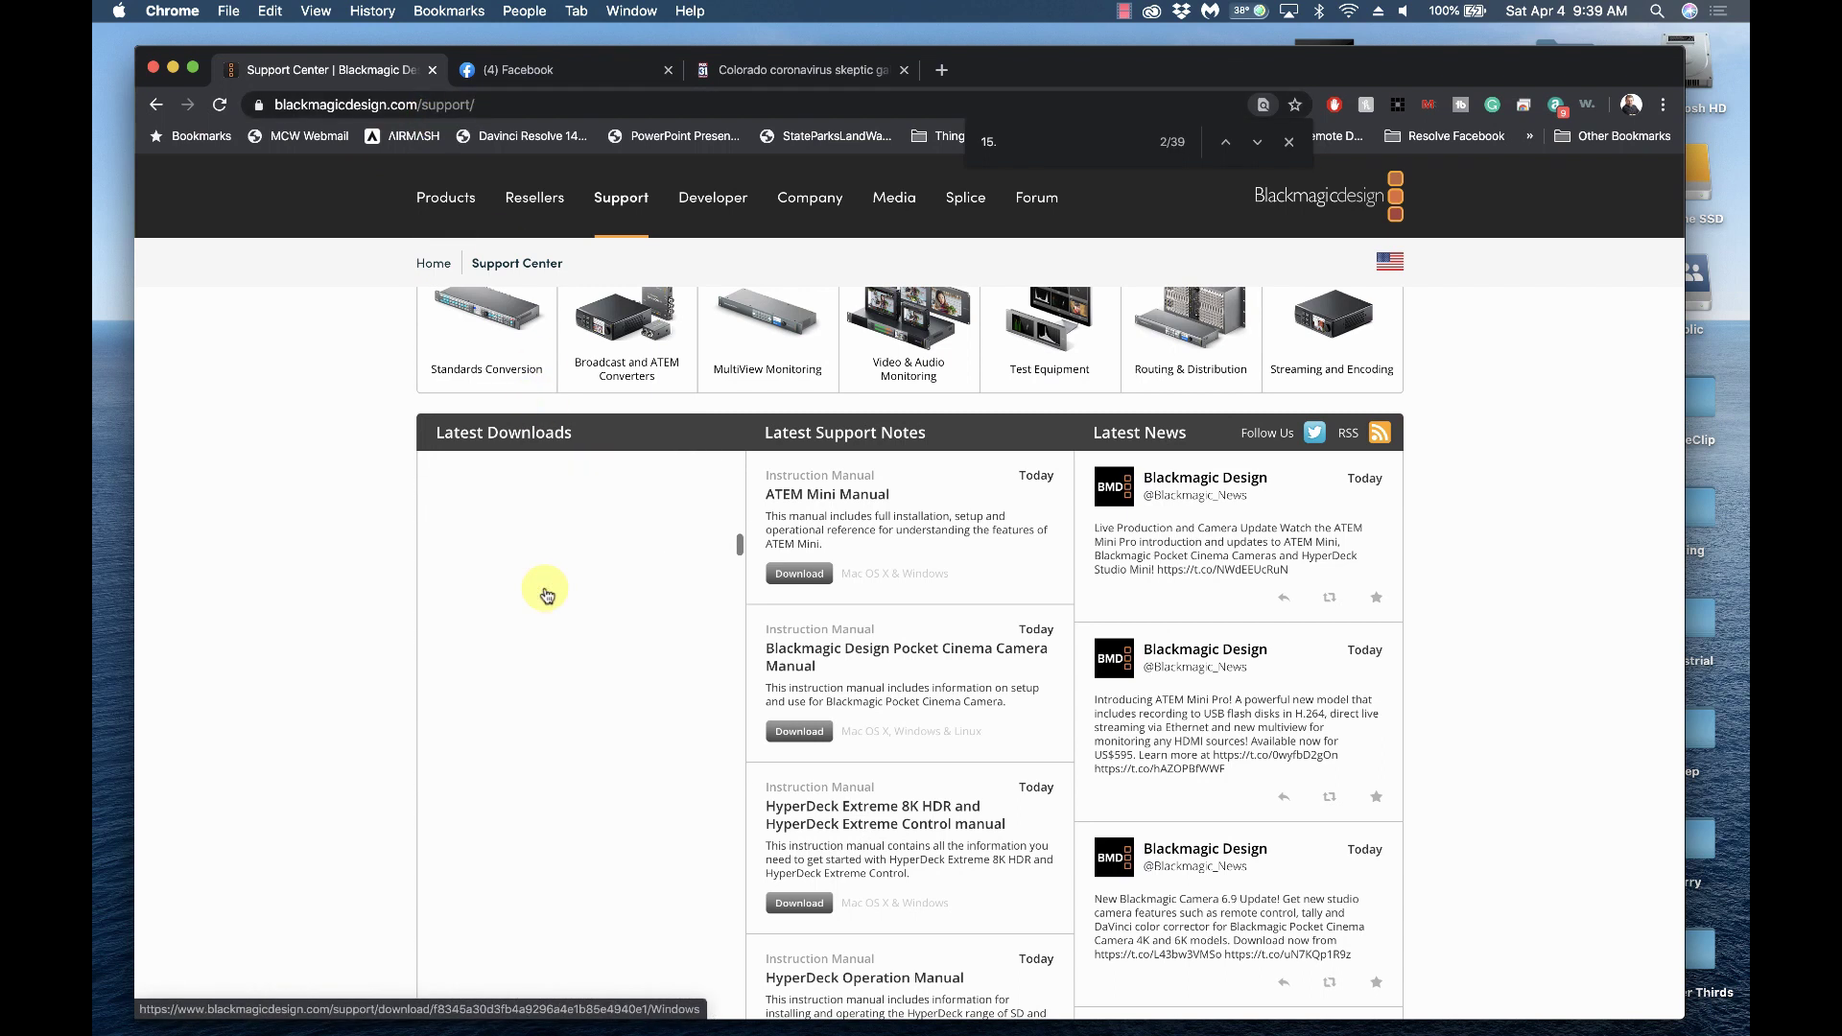
{"action": "scroll", "coordinate": [547, 595], "scroll_direction": "up", "scroll_amount": 15}
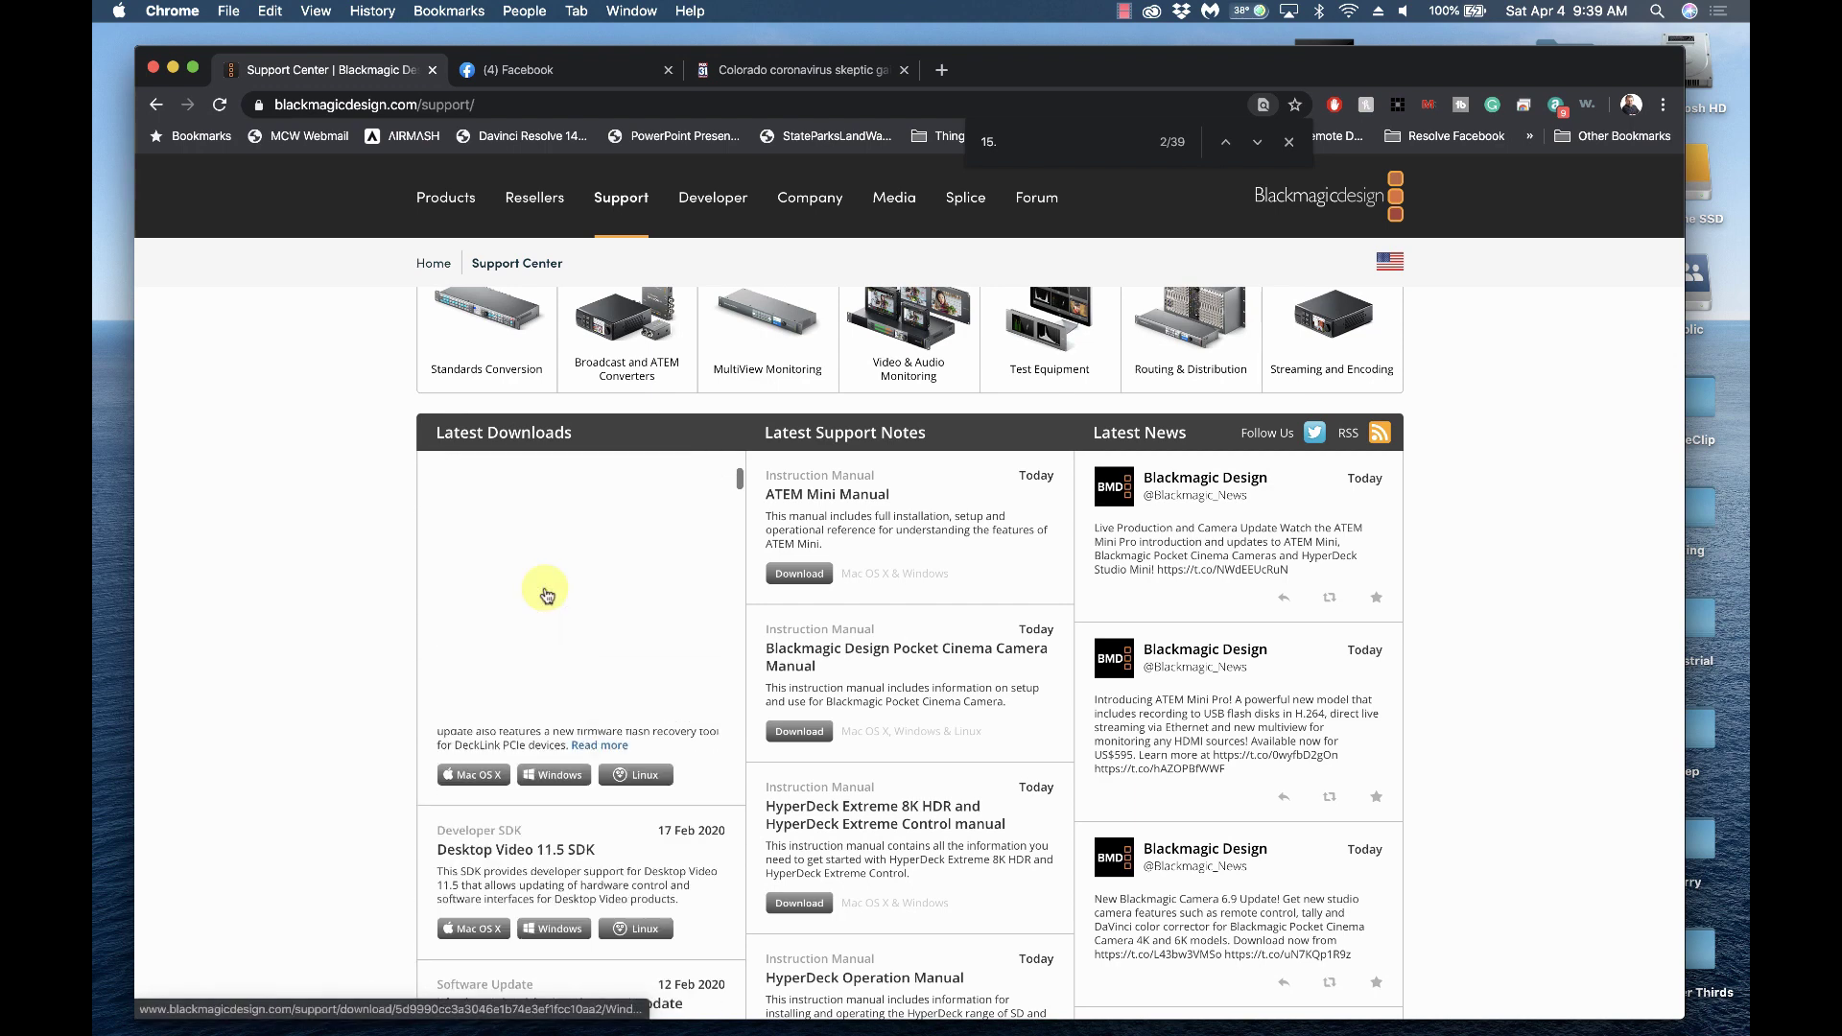
{"action": "scroll", "coordinate": [545, 594], "scroll_direction": "up", "scroll_amount": 3}
{"action": "scroll", "coordinate": [522, 609], "scroll_direction": "down", "scroll_amount": 5}
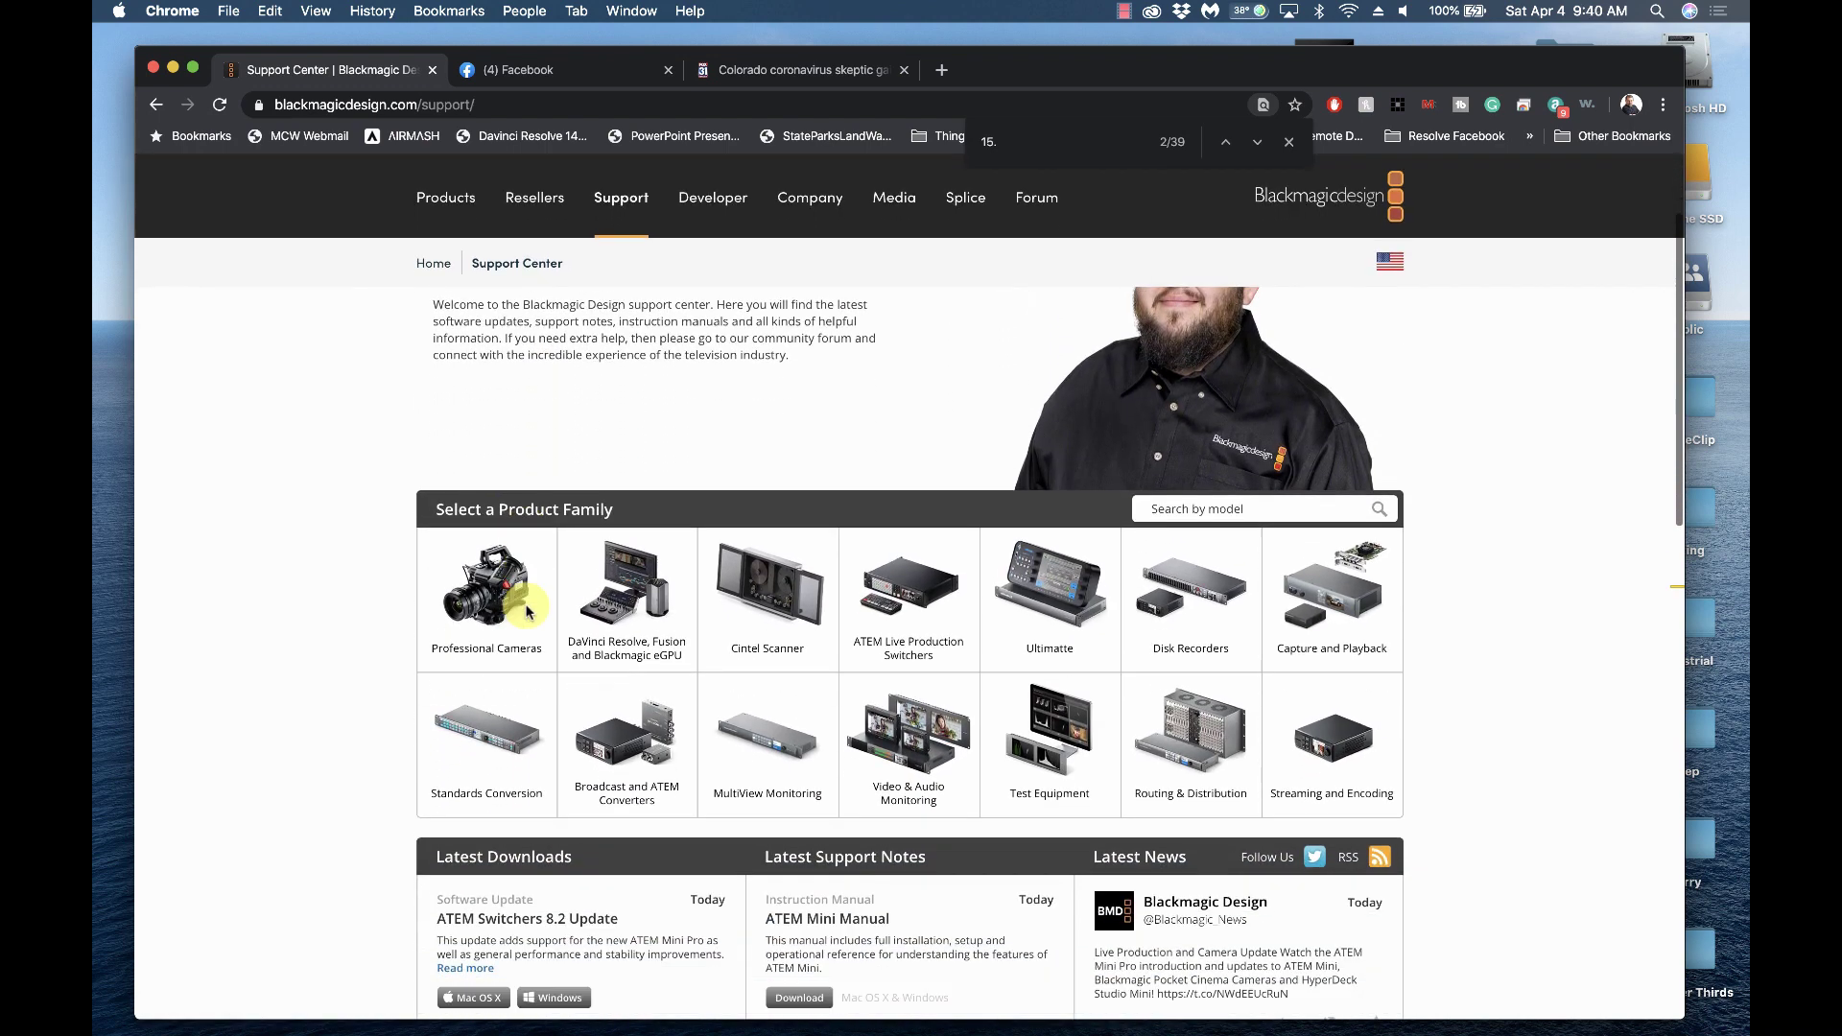
{"action": "scroll", "coordinate": [526, 614], "scroll_direction": "down", "scroll_amount": 3}
{"action": "scroll", "coordinate": [524, 610], "scroll_direction": "up", "scroll_amount": 3}
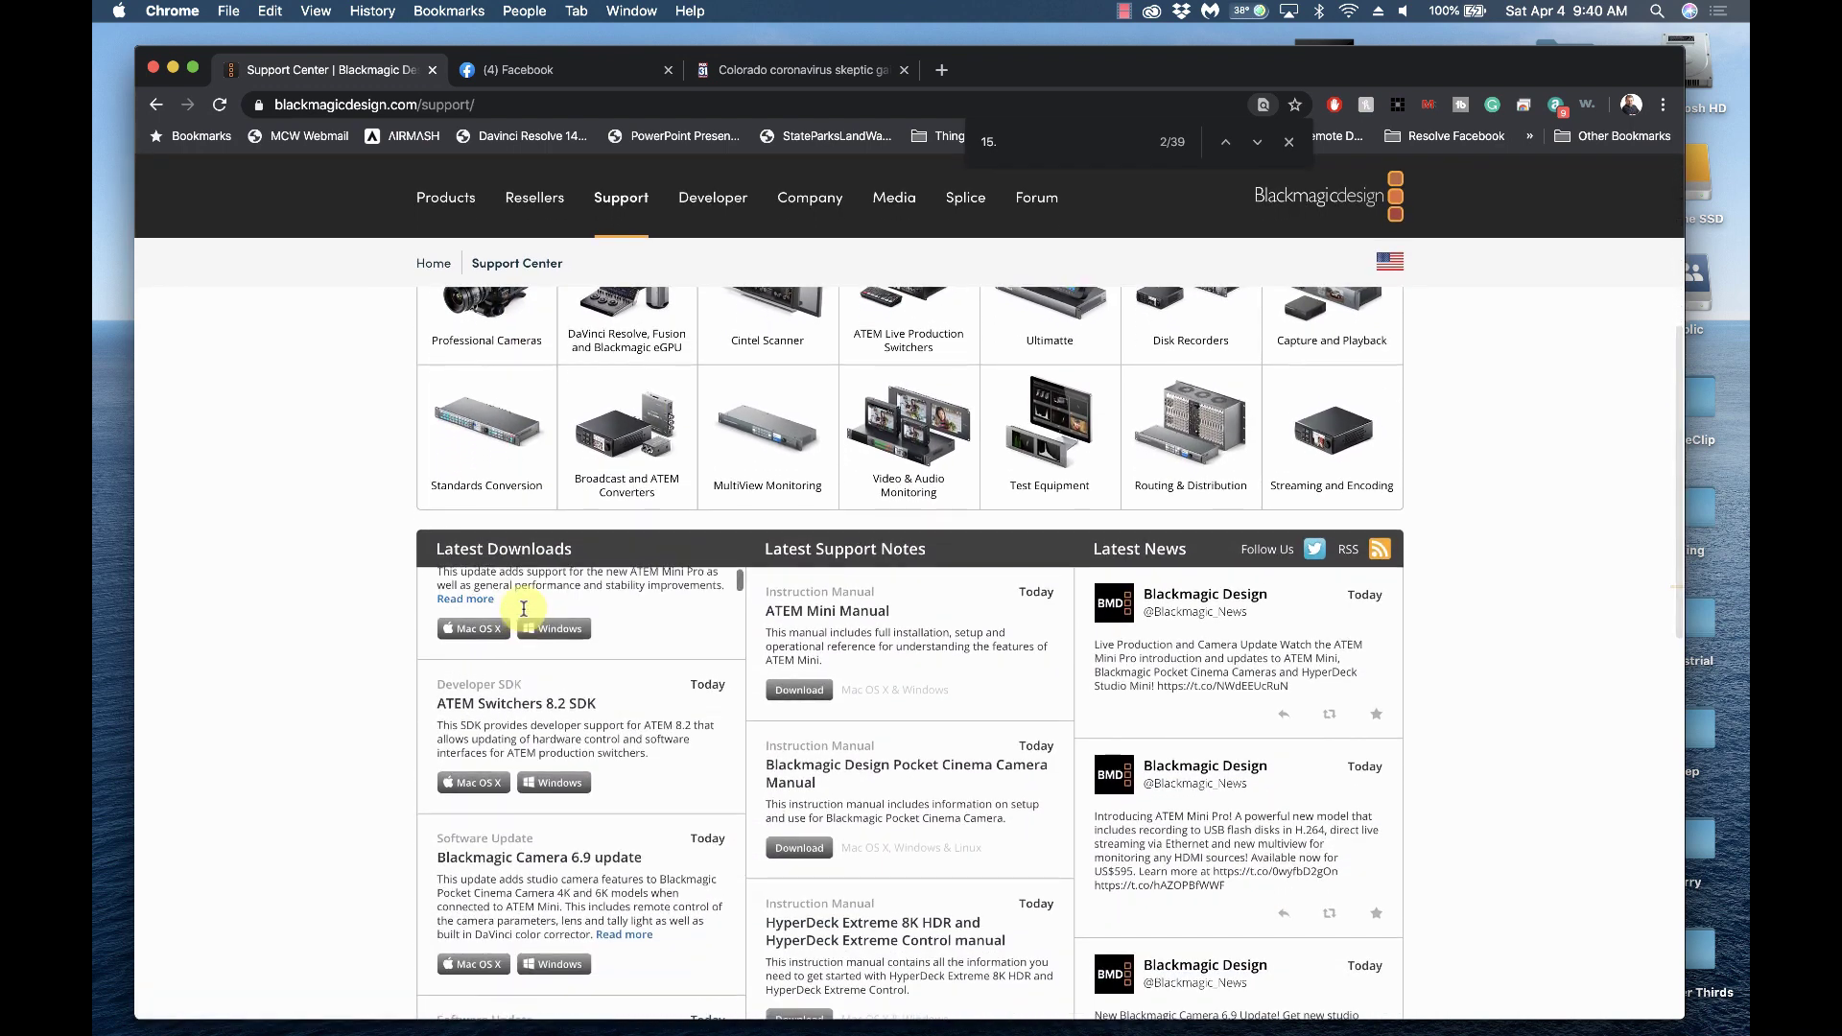
{"action": "scroll", "coordinate": [523, 608], "scroll_direction": "up", "scroll_amount": 2}
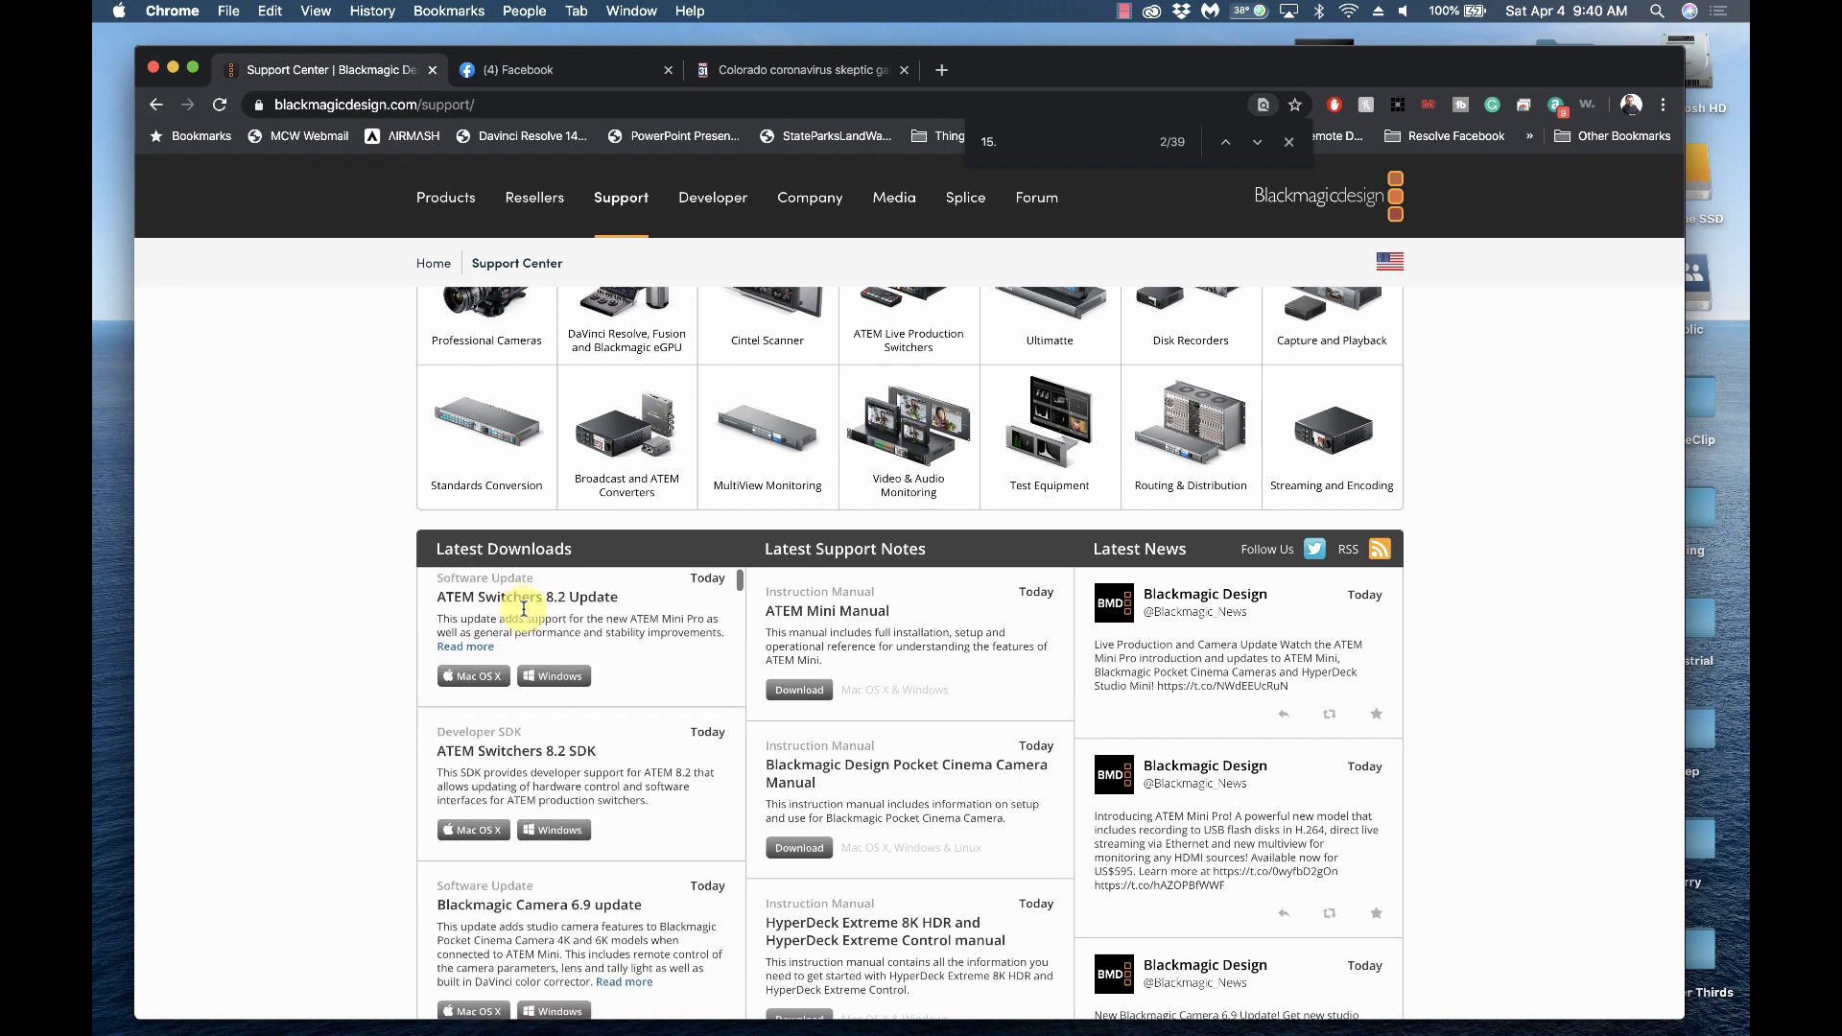
Step: Search the page for 15.3 to highlight the DaVinci Resolve and Studio 15.3.1 entries
{"action": "key", "text": "Return"}
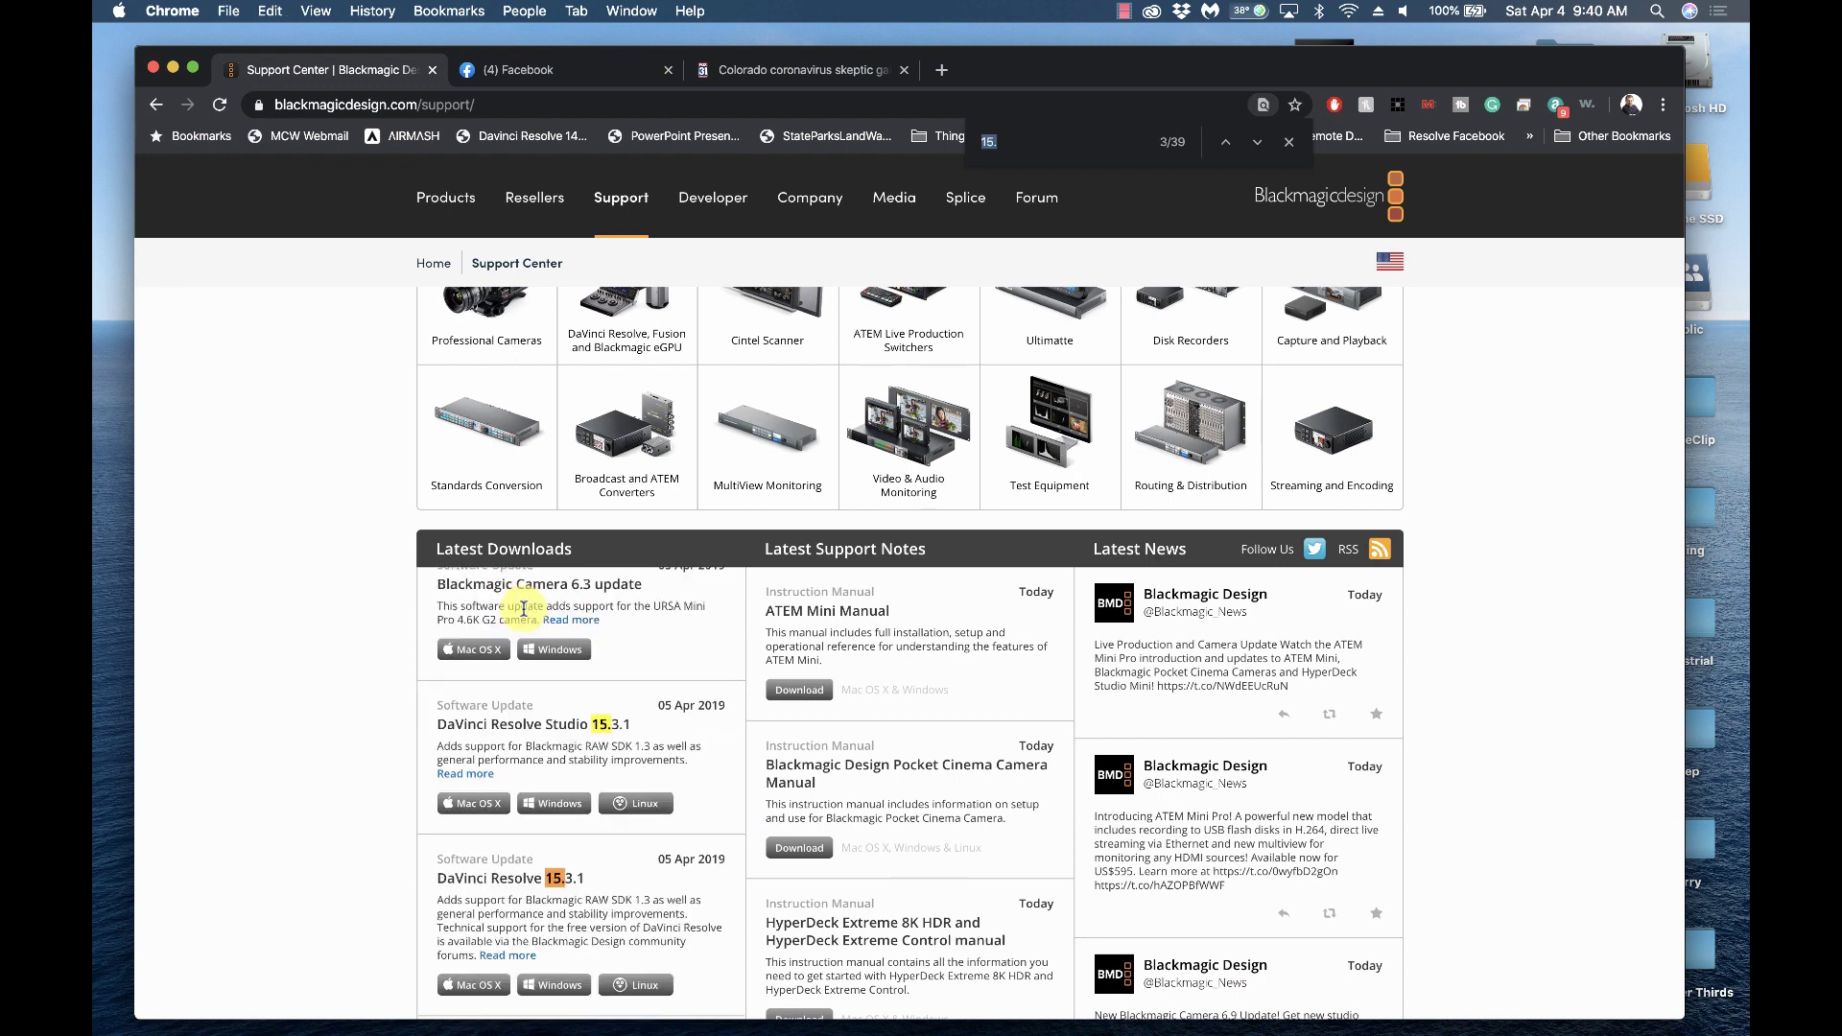
{"action": "type", "text": "3"}
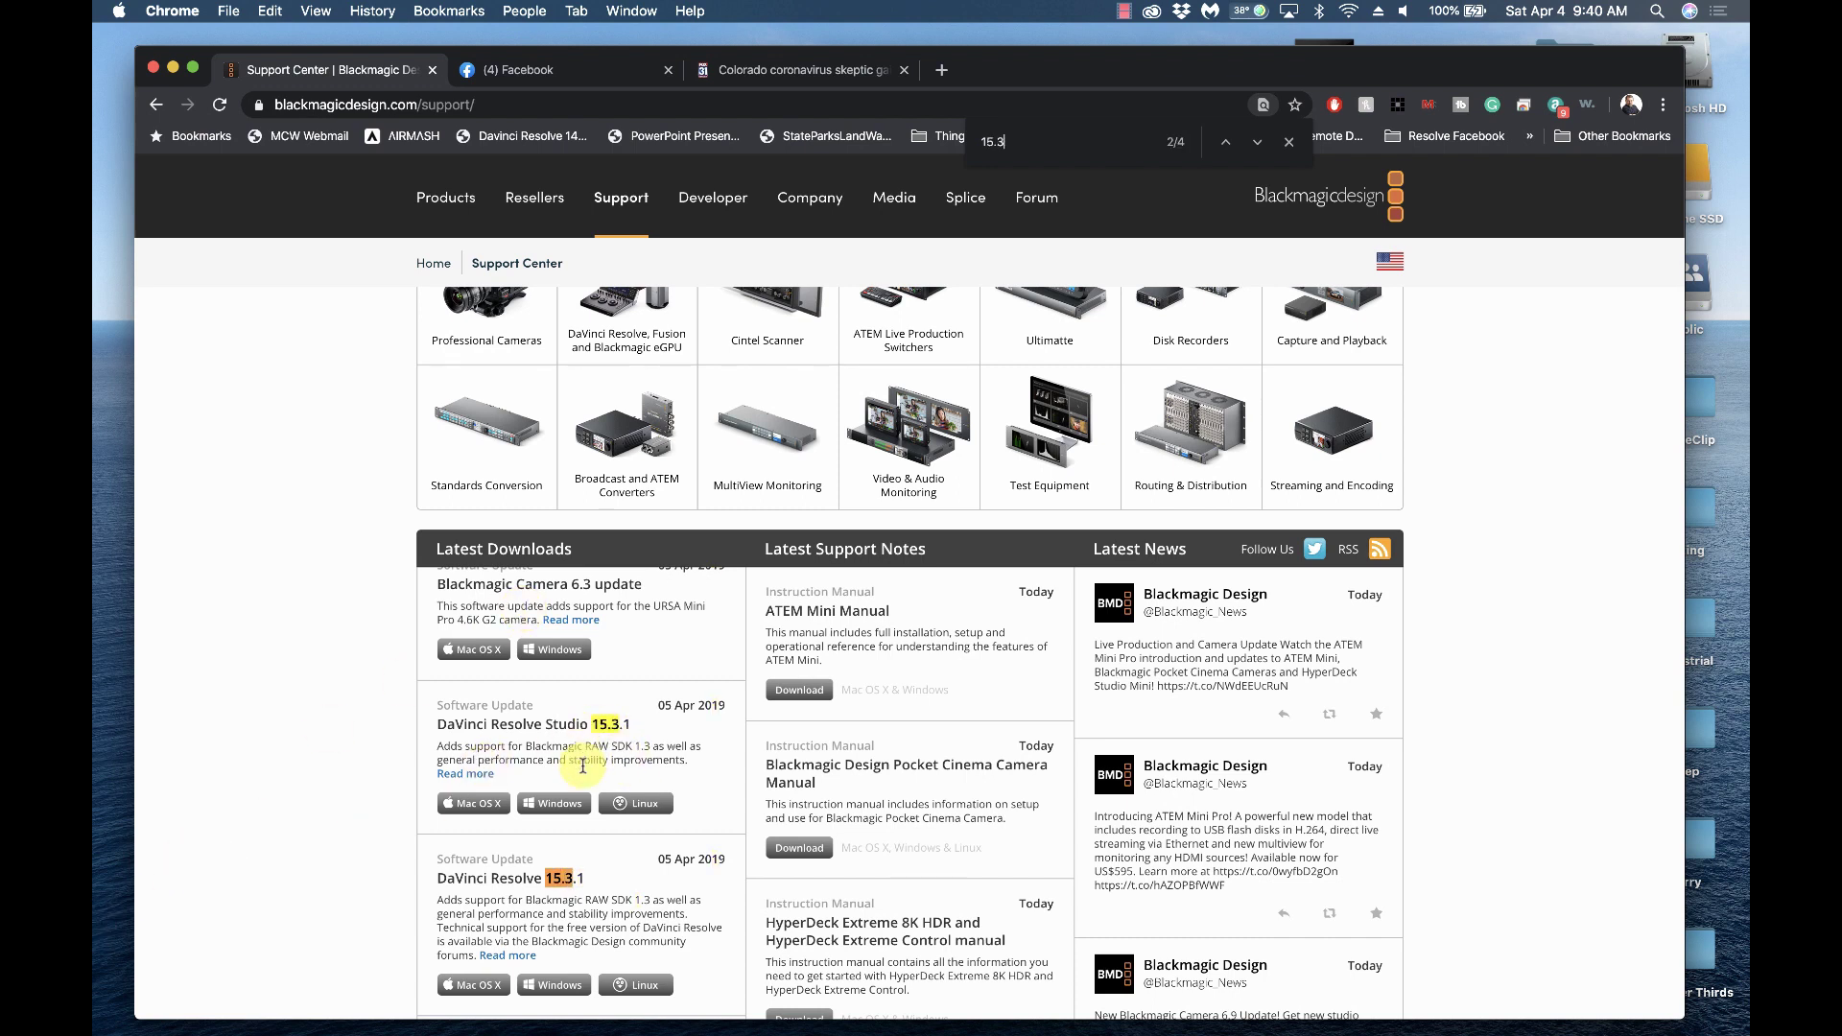
{"action": "scroll", "coordinate": [428, 805], "scroll_direction": "down", "scroll_amount": 3}
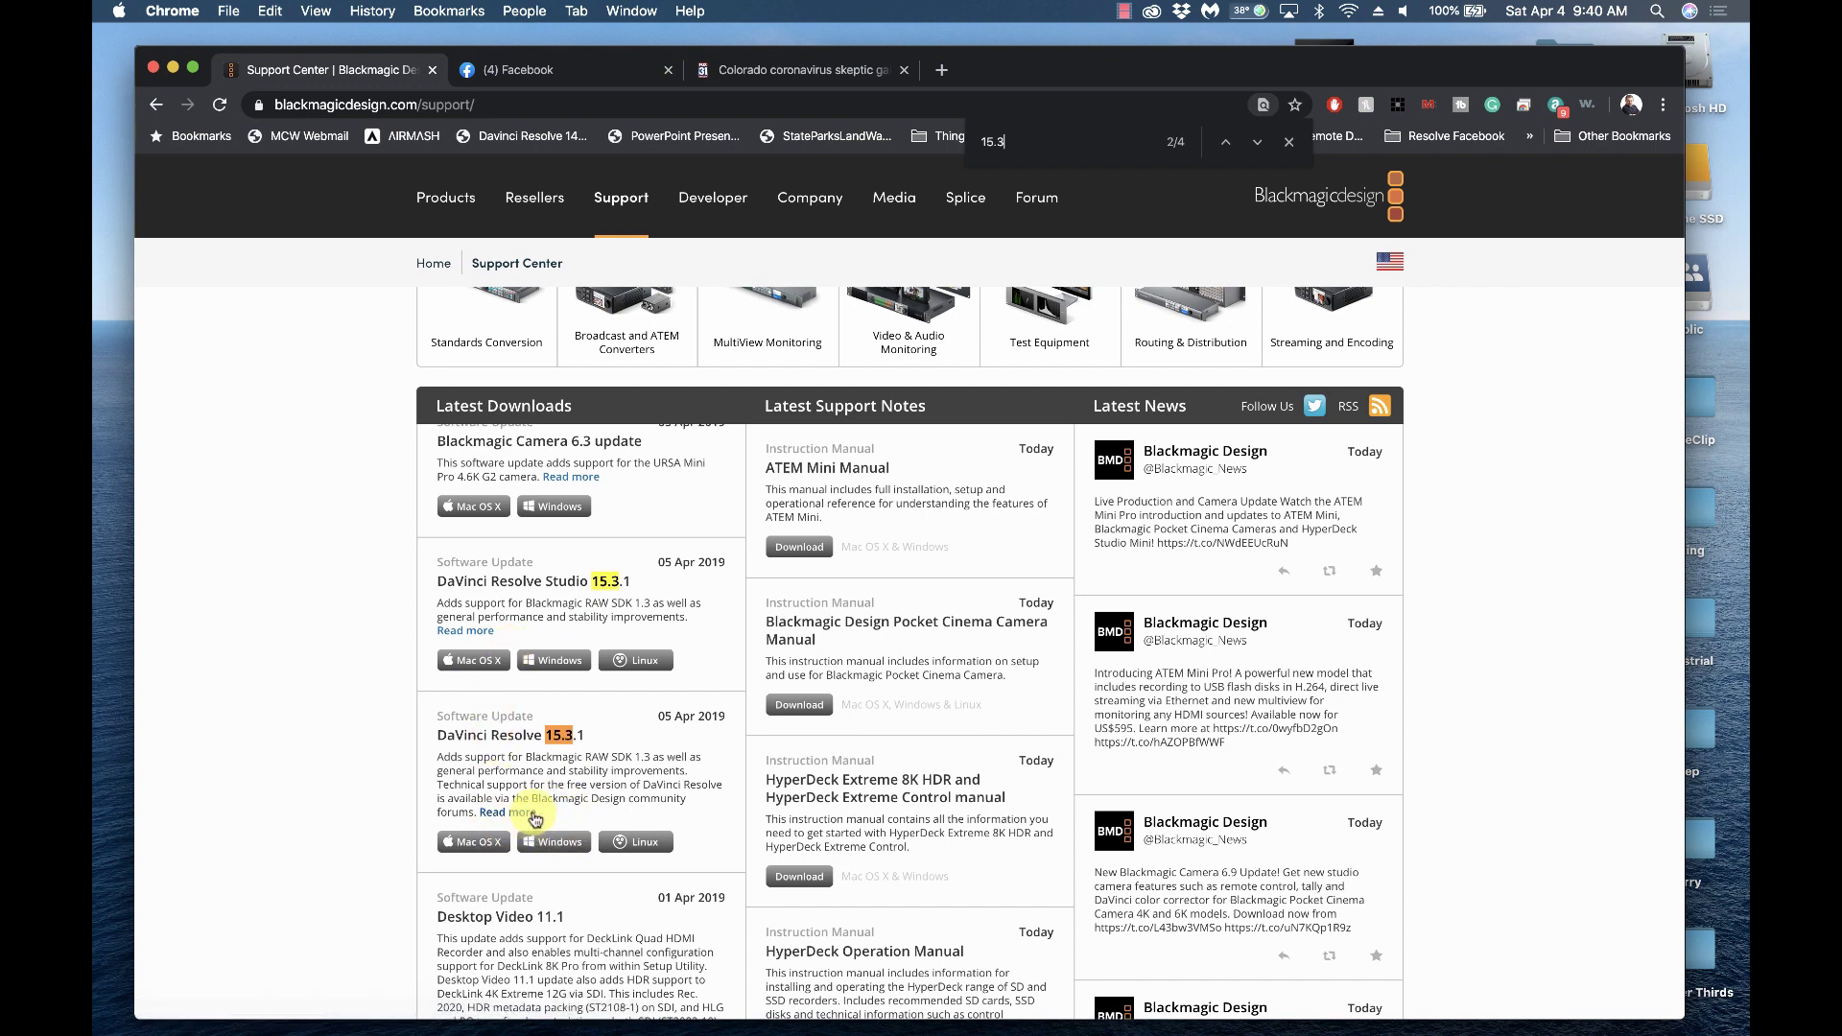
{"action": "mouse_move", "coordinate": [605, 1027]}
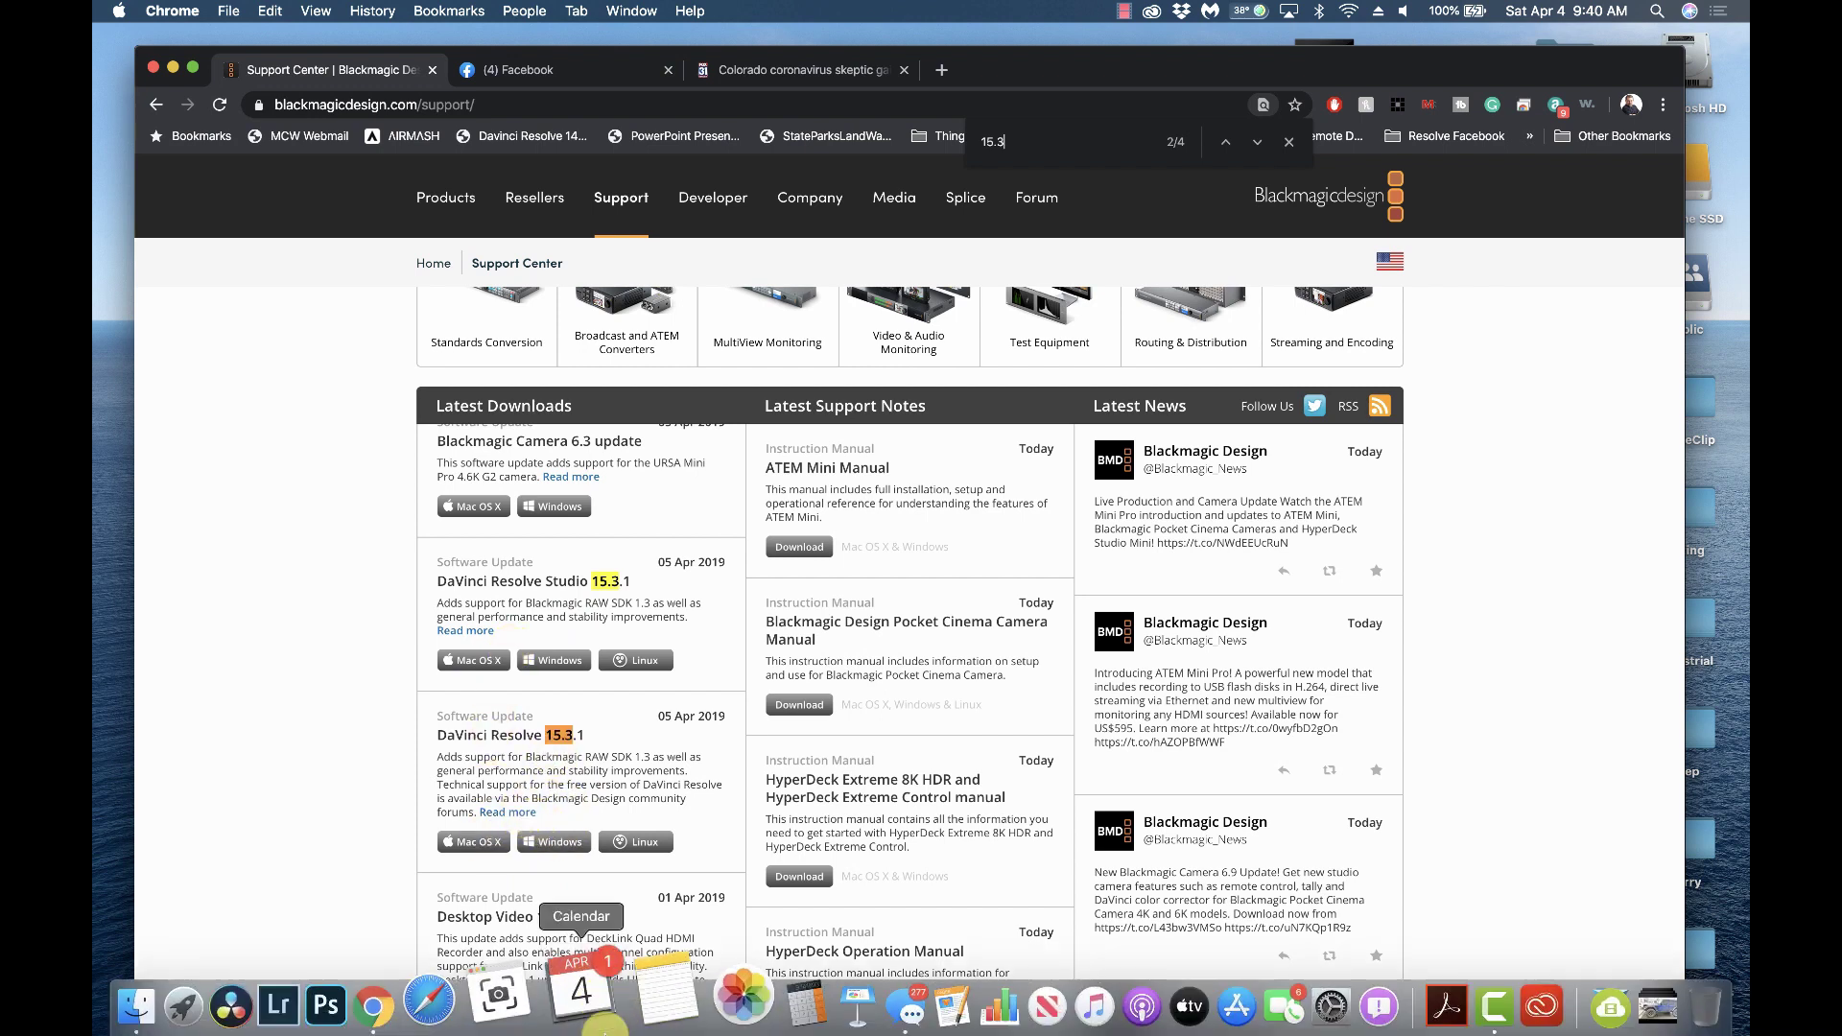
Step: Bring Finder's Applications folder to the front, showing the DaVinci Resolve folder
{"action": "left_click", "coordinate": [223, 998]}
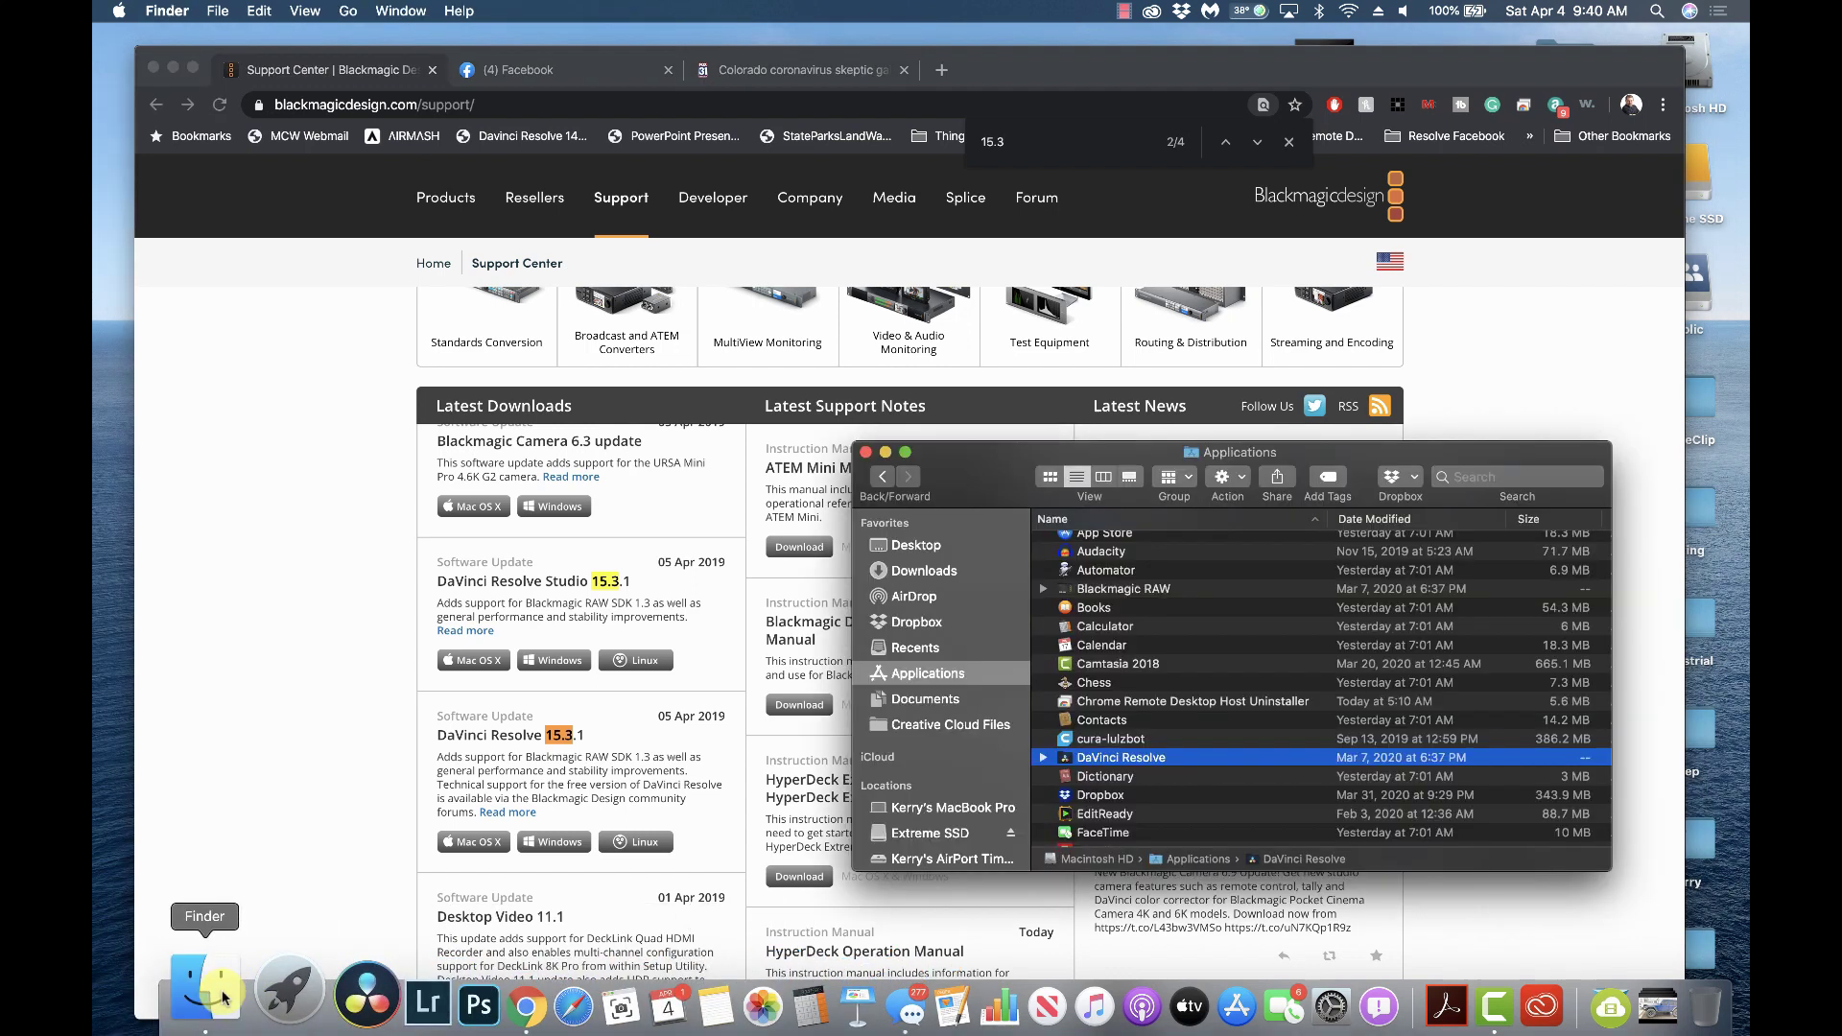